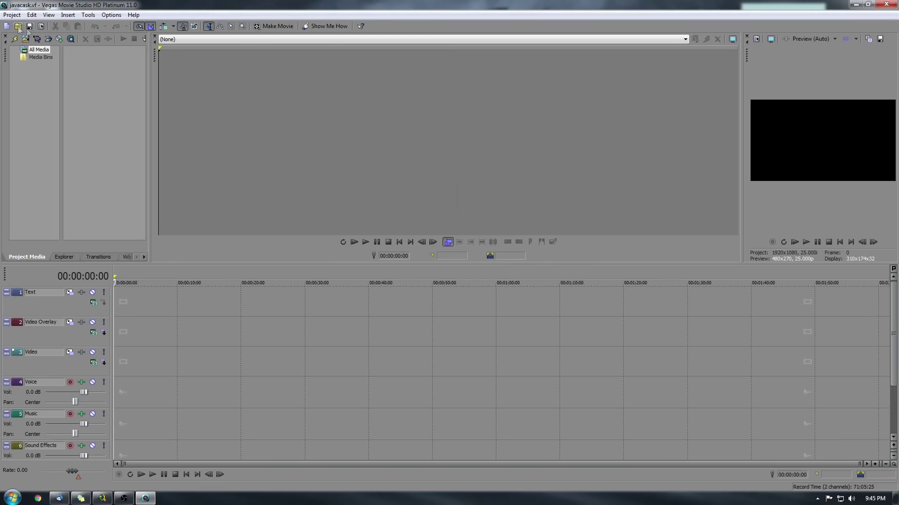
Check the program's version information from the Help menu
{"action": "left_click", "coordinate": [134, 15]}
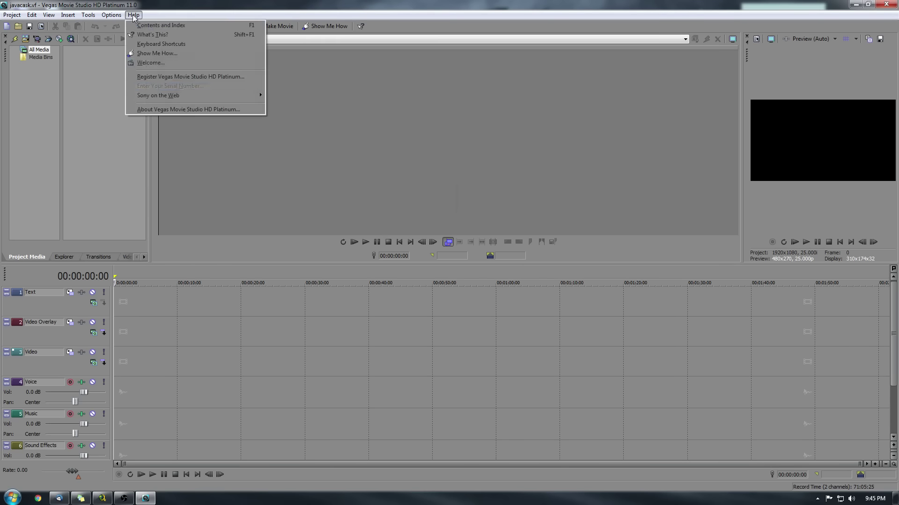
{"action": "left_click", "coordinate": [167, 111]}
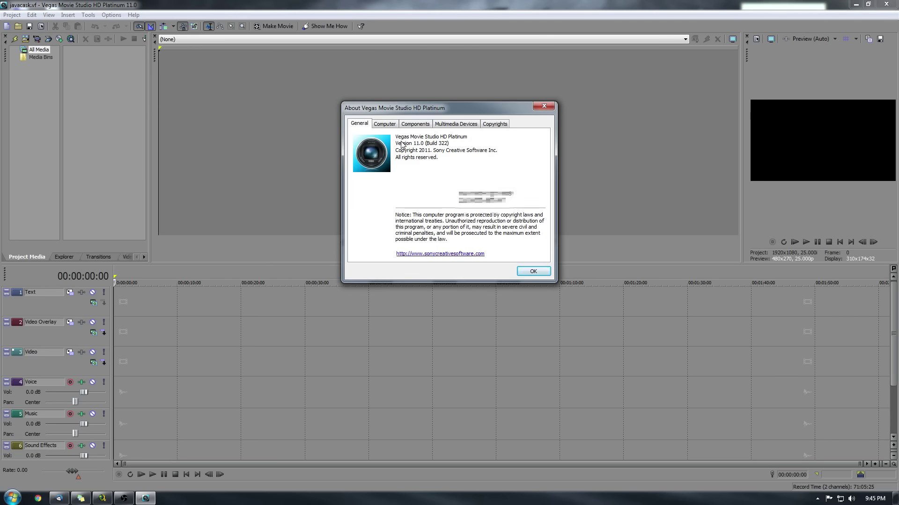
{"action": "left_click", "coordinate": [532, 271]}
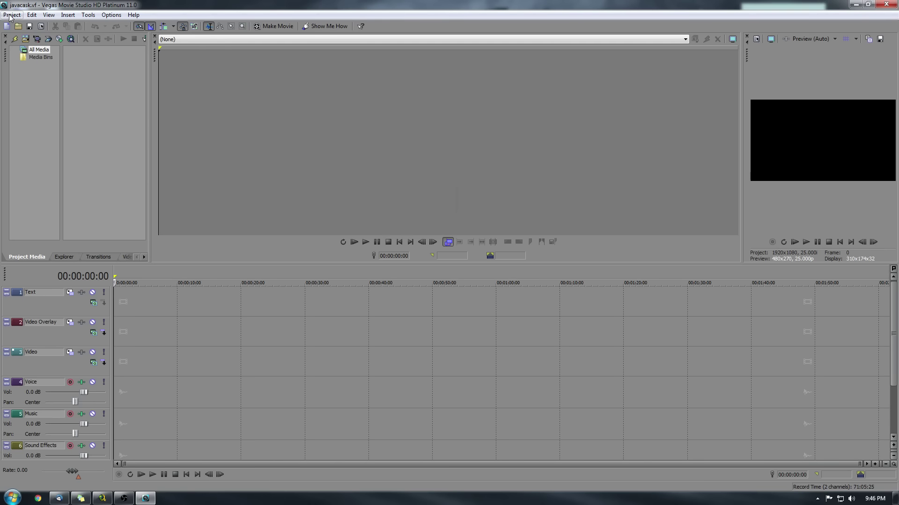
Start importing media and browse up to the BGN folder
{"action": "left_click", "coordinate": [10, 16]}
{"action": "left_click", "coordinate": [425, 125]}
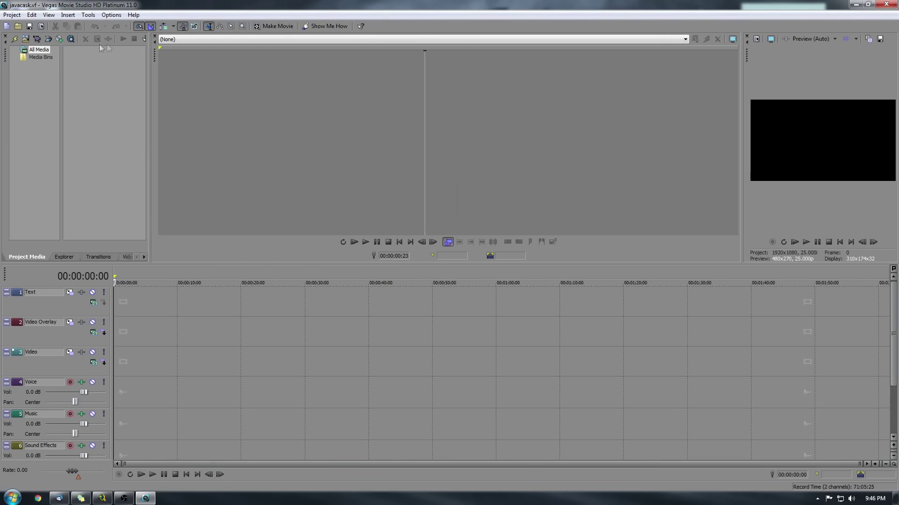
{"action": "left_click", "coordinate": [18, 15]}
{"action": "left_click", "coordinate": [38, 105]}
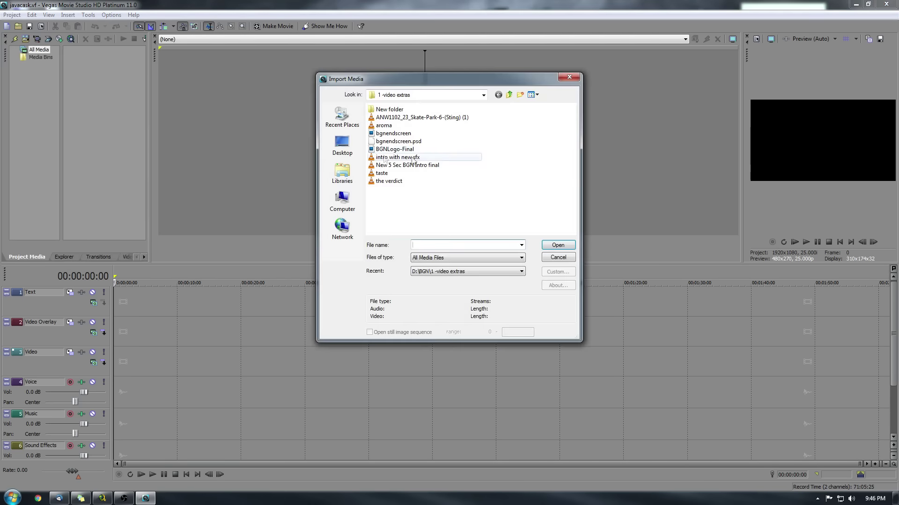
{"action": "left_click", "coordinate": [509, 95]}
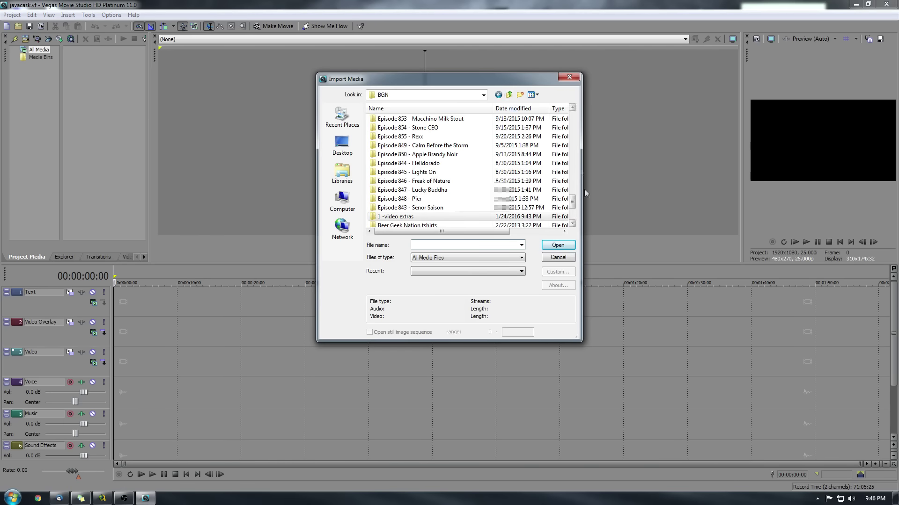
{"action": "left_click_drag", "start_coordinate": [573, 201], "coordinate": [586, 116]}
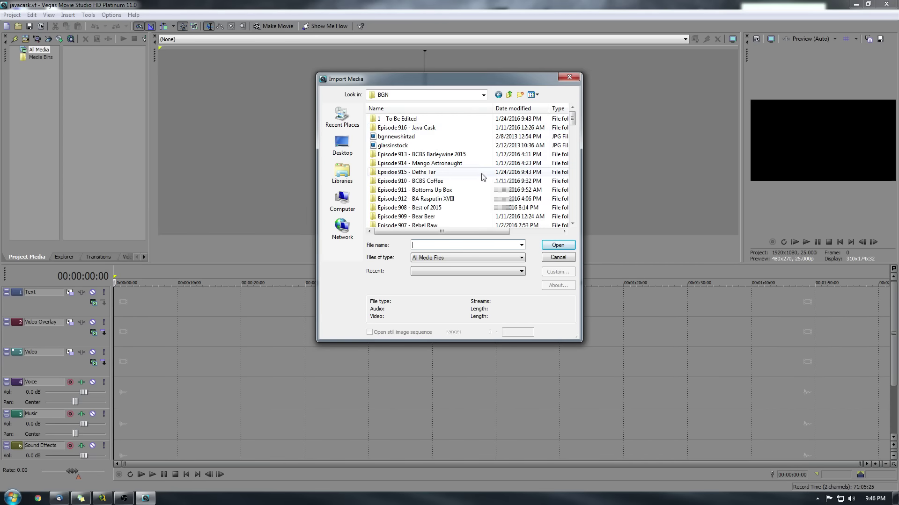
{"action": "mouse_move", "coordinate": [573, 121]}
{"action": "left_mouse_down"}
{"action": "mouse_move", "coordinate": [574, 212]}
{"action": "mouse_move", "coordinate": [579, 127]}
{"action": "left_mouse_up"}
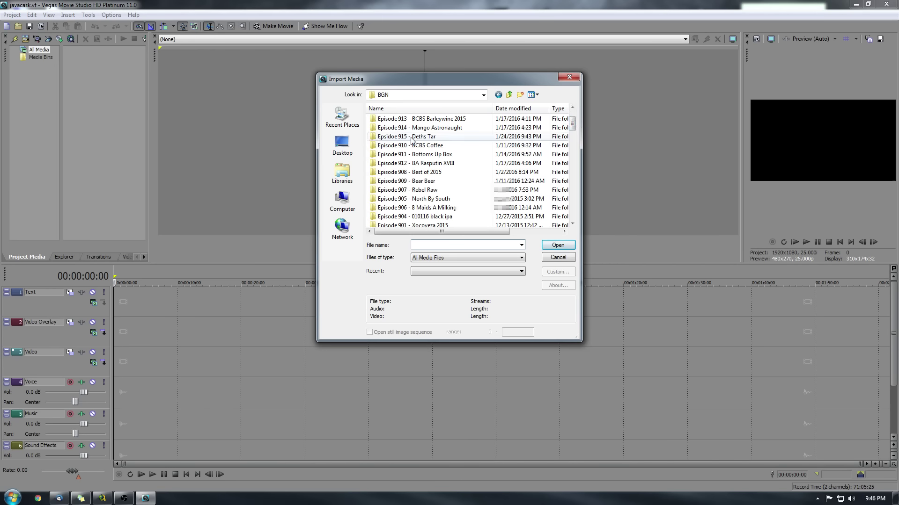
{"action": "left_click_drag", "start_coordinate": [574, 129], "coordinate": [576, 119]}
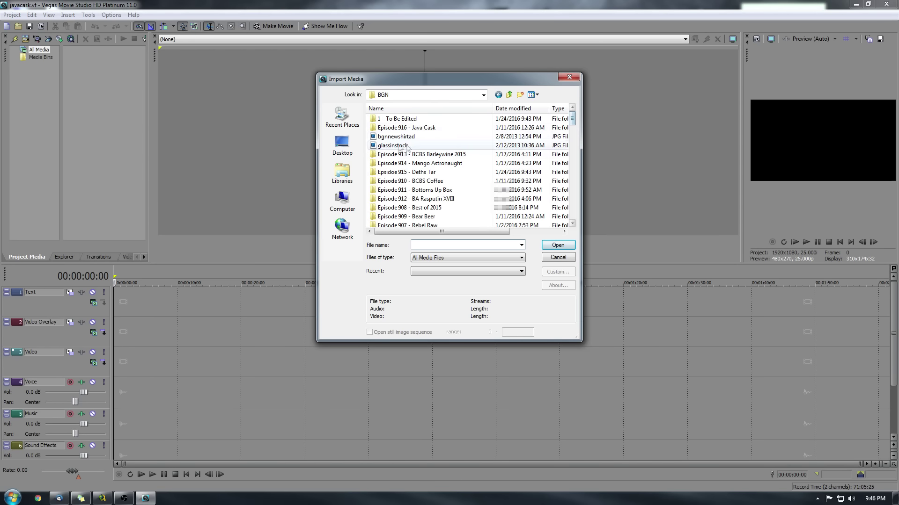
Import clips MVI_6387 through MVI_6393 from the Episode 916 - Java Cask folder
{"action": "double_click", "coordinate": [391, 130]}
{"action": "left_click", "coordinate": [391, 136]}
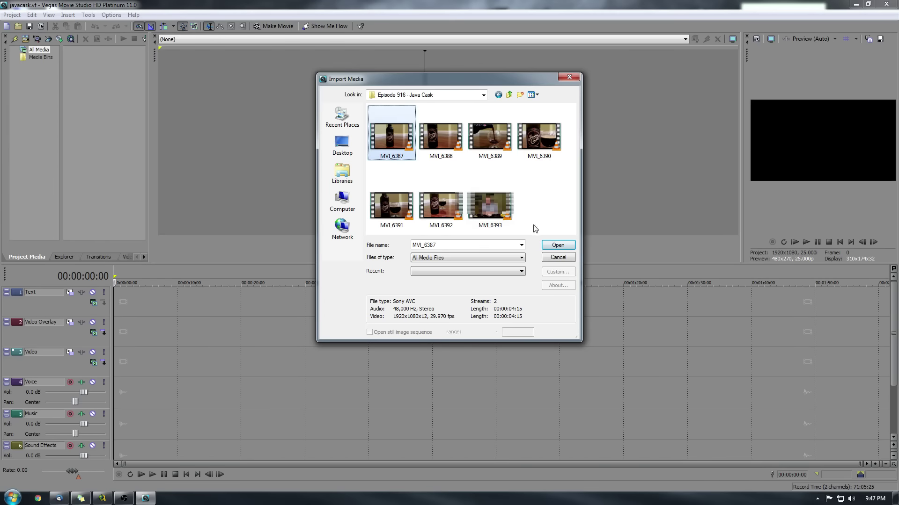
{"action": "left_click", "coordinate": [490, 206], "text": "shift"}
{"action": "left_click", "coordinate": [558, 245]}
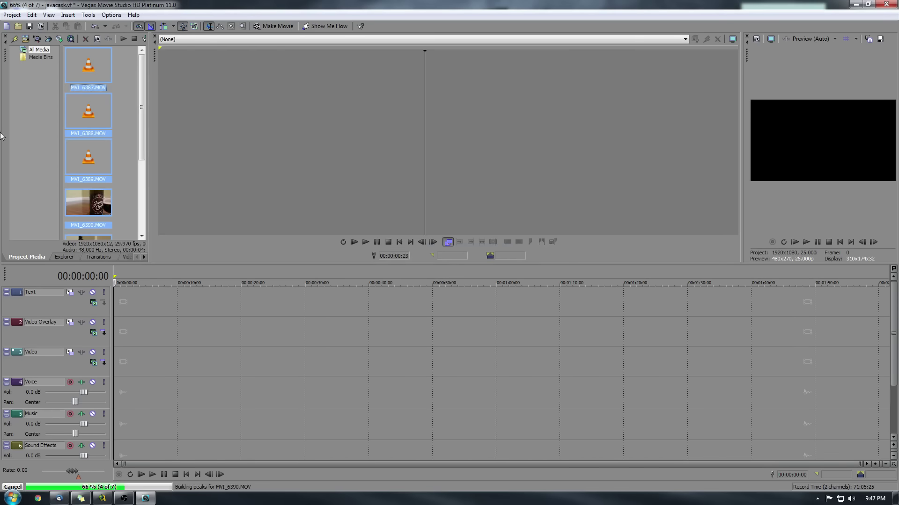
Start another media import and browse to the BGN '1 -video extras' folder
{"action": "left_click", "coordinate": [12, 15]}
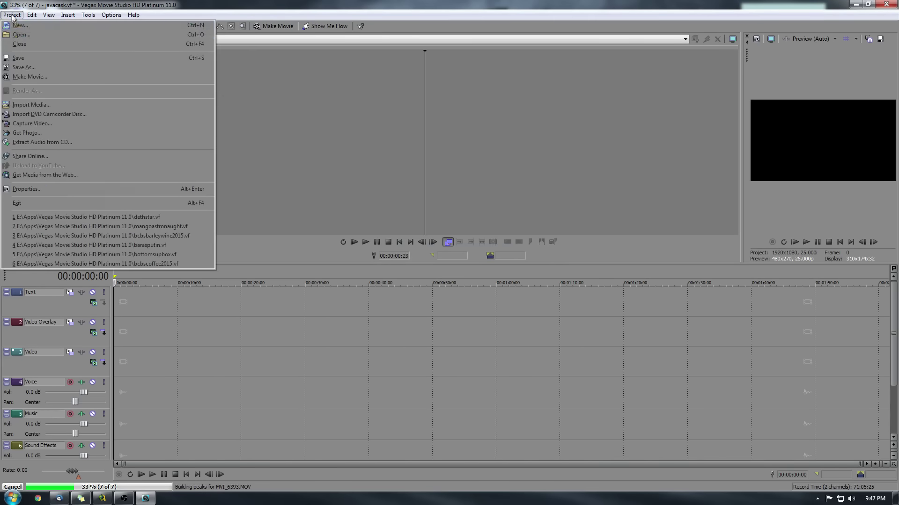
{"action": "left_click", "coordinate": [33, 106]}
{"action": "left_click", "coordinate": [508, 94]}
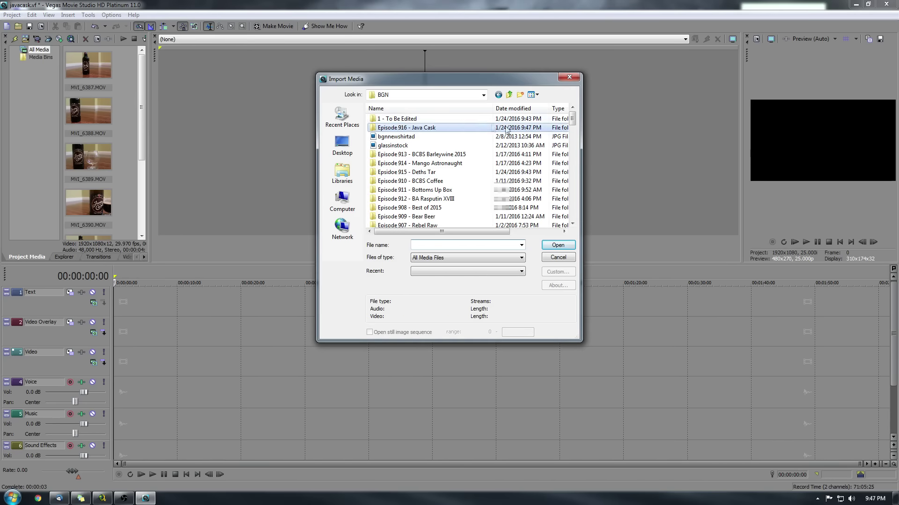
{"action": "left_click_drag", "start_coordinate": [572, 120], "coordinate": [571, 208]}
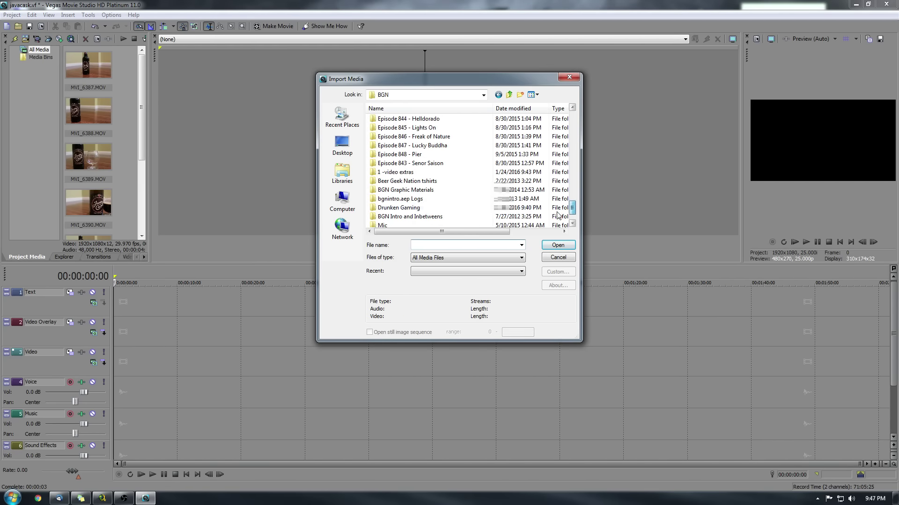
{"action": "double_click", "coordinate": [395, 172]}
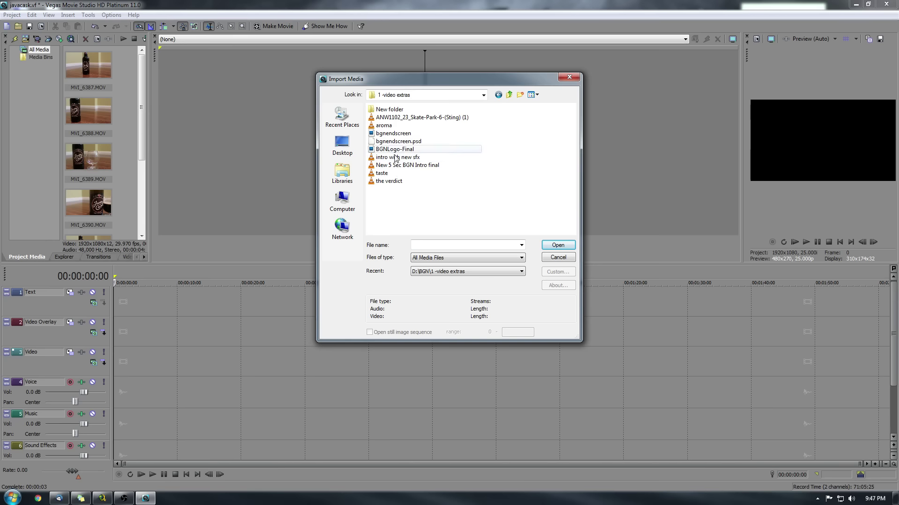
Import the sting, aroma, BGNLogo-Final, intro with new sfx, taste and the verdict files
{"action": "left_click", "coordinate": [408, 119]}
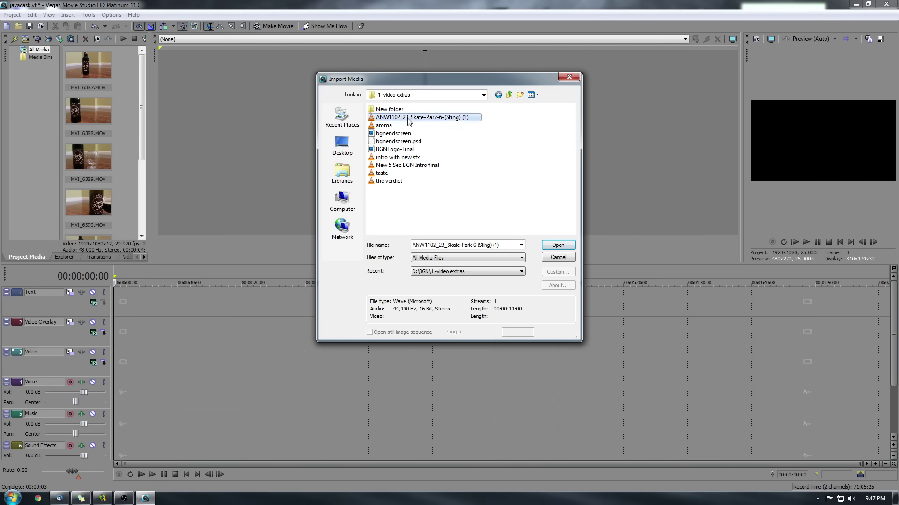
{"action": "left_click", "coordinate": [383, 126], "text": "ctrl"}
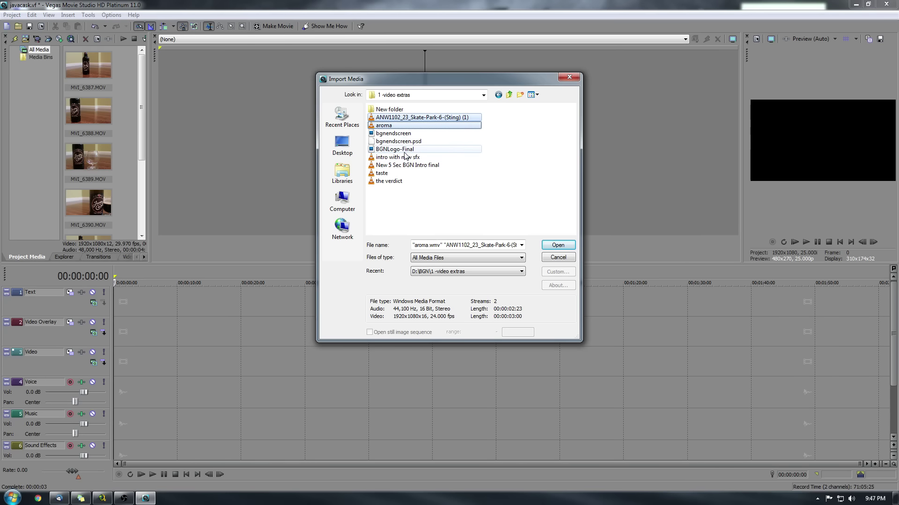
{"action": "left_click", "coordinate": [388, 150], "text": "ctrl"}
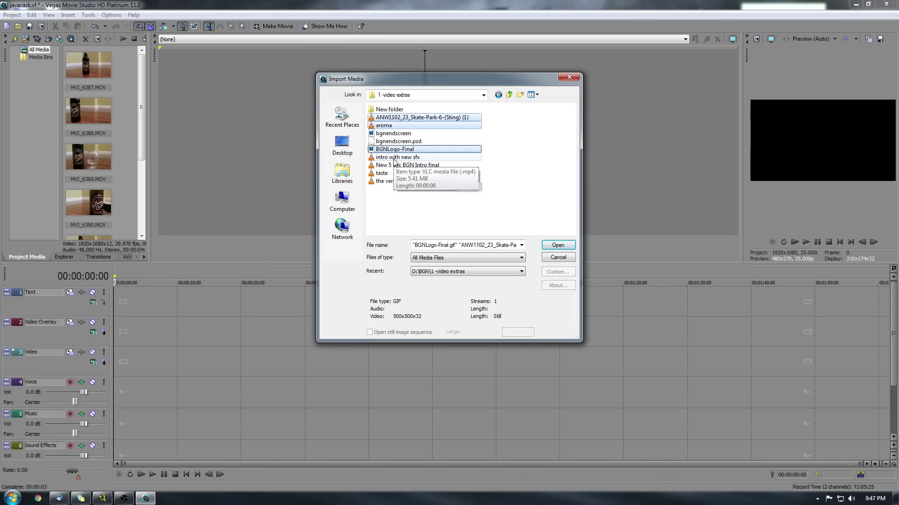
{"action": "left_click", "coordinate": [395, 159], "text": "ctrl"}
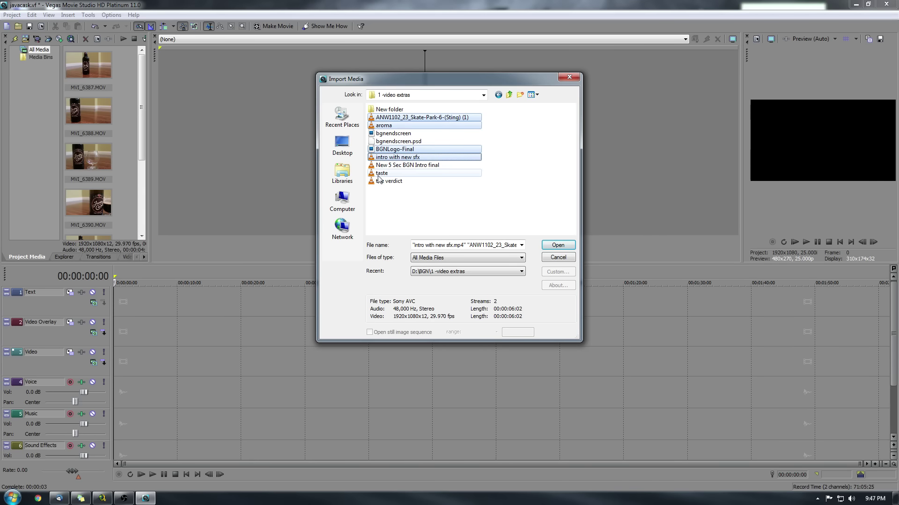
{"action": "left_click", "coordinate": [386, 174], "text": "ctrl"}
{"action": "left_click", "coordinate": [389, 181], "text": "ctrl"}
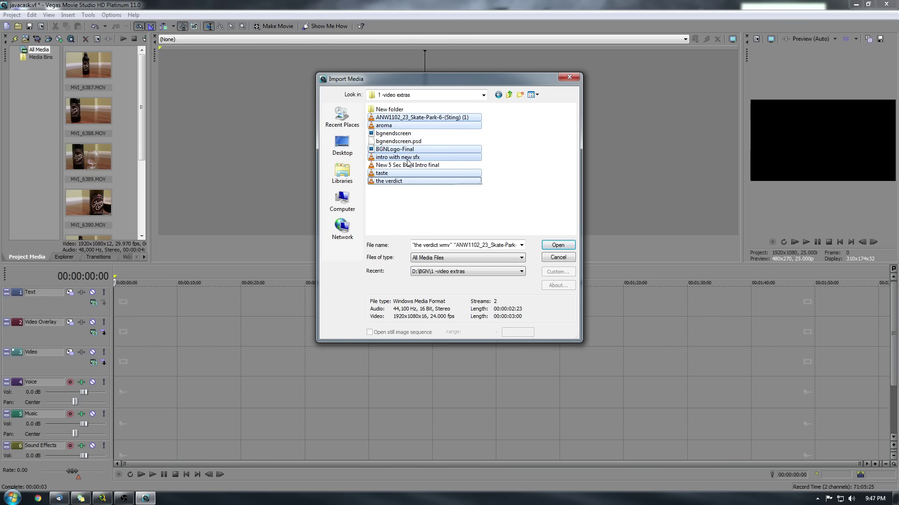
{"action": "left_click", "coordinate": [564, 245]}
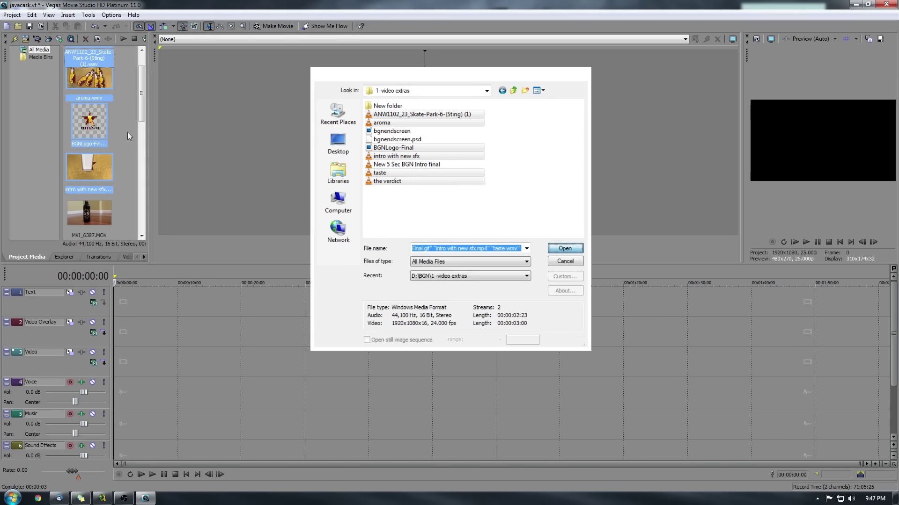
{"action": "scroll", "coordinate": [122, 122], "scroll_direction": "down", "scroll_amount": 3}
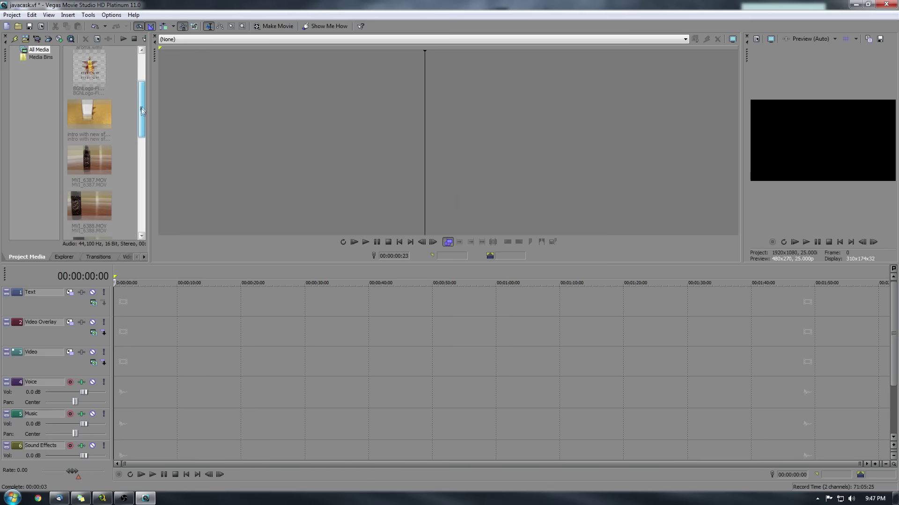
Place the intro with new sfx clip at the timeline start and zoom in on it
{"action": "left_click_drag", "start_coordinate": [94, 105], "coordinate": [115, 401]}
{"action": "left_click_drag", "start_coordinate": [109, 452], "coordinate": [109, 452]}
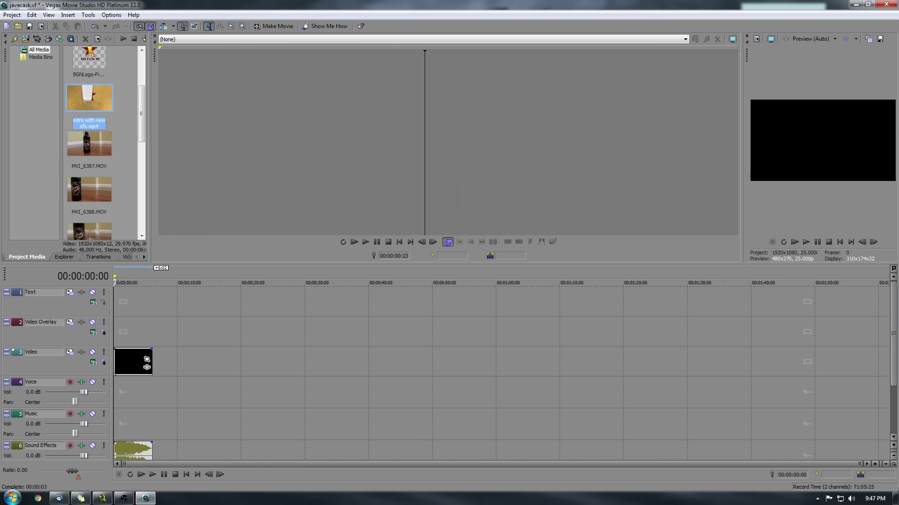
{"action": "left_click", "coordinate": [875, 463]}
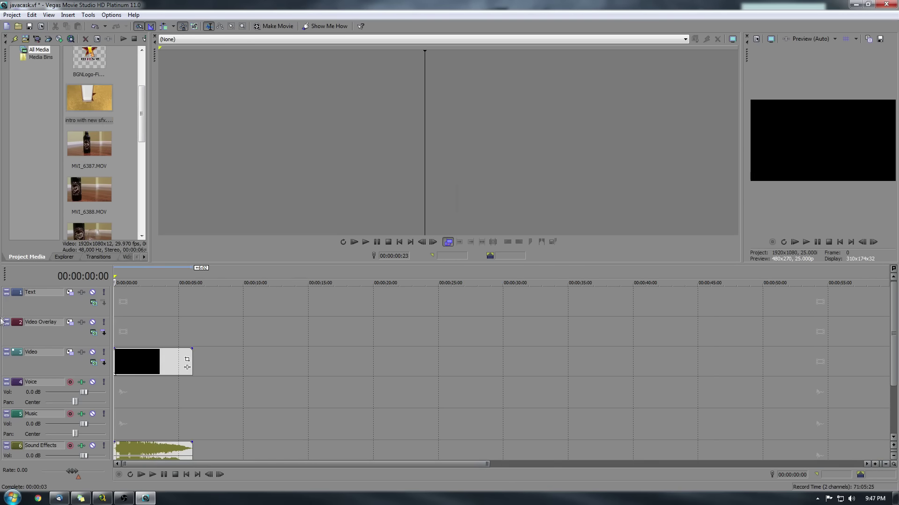
Set Sound Effects volume to -10.9 dB and Music volume to -19.8 dB
{"action": "left_click_drag", "start_coordinate": [84, 455], "coordinate": [69, 456]}
{"action": "left_click_drag", "start_coordinate": [63, 453], "coordinate": [63, 454]}
{"action": "left_click_drag", "start_coordinate": [83, 424], "coordinate": [61, 426]}
{"action": "left_click_drag", "start_coordinate": [63, 425], "coordinate": [60, 424]}
Fade the intro video clip in and select MVI_6393.MOV in project media
{"action": "left_click_drag", "start_coordinate": [113, 350], "coordinate": [128, 349]}
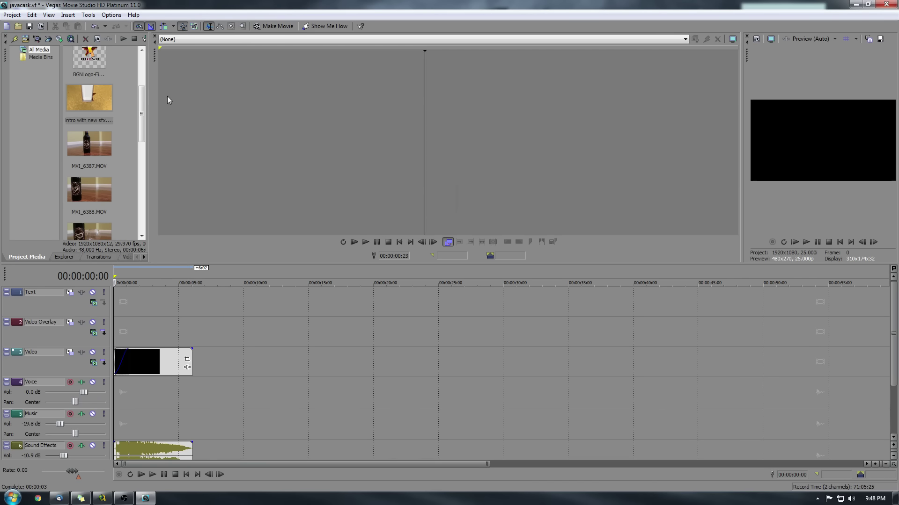
{"action": "left_click_drag", "start_coordinate": [142, 119], "coordinate": [136, 216]}
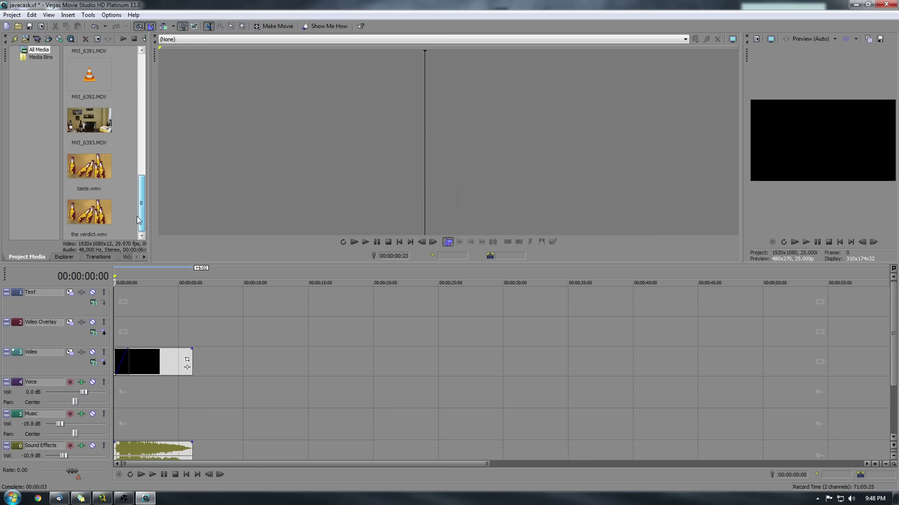
{"action": "left_click", "coordinate": [92, 119]}
{"action": "right_click", "coordinate": [93, 121]}
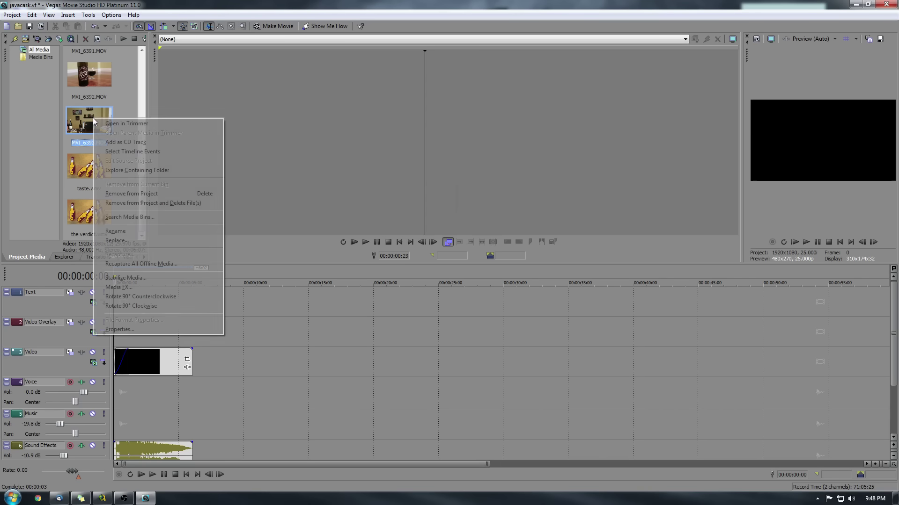
{"action": "left_click", "coordinate": [124, 125]}
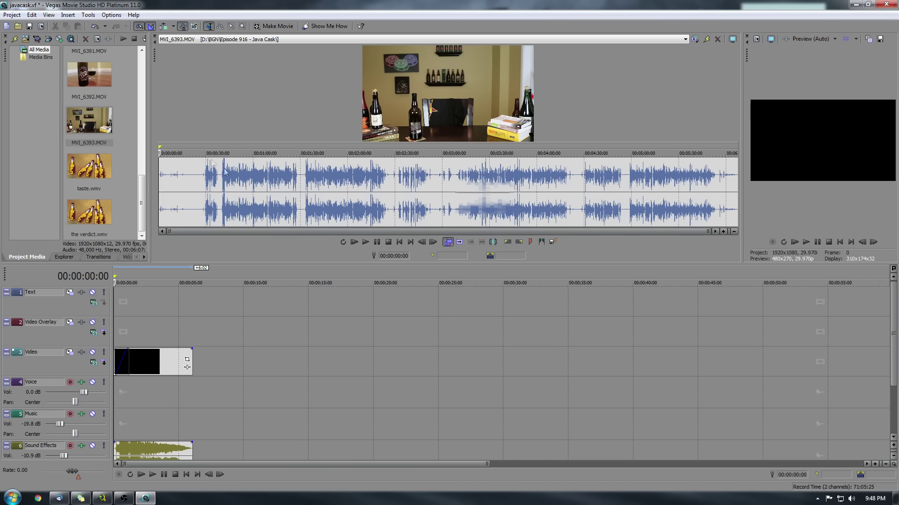
{"action": "left_click_drag", "start_coordinate": [142, 193], "coordinate": [144, 119]}
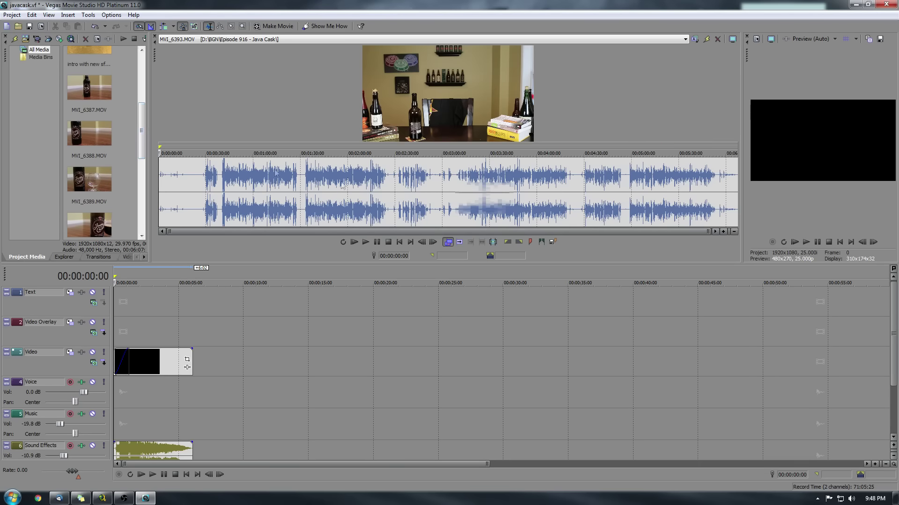
{"action": "scroll", "coordinate": [131, 125], "scroll_direction": "down", "scroll_amount": 5}
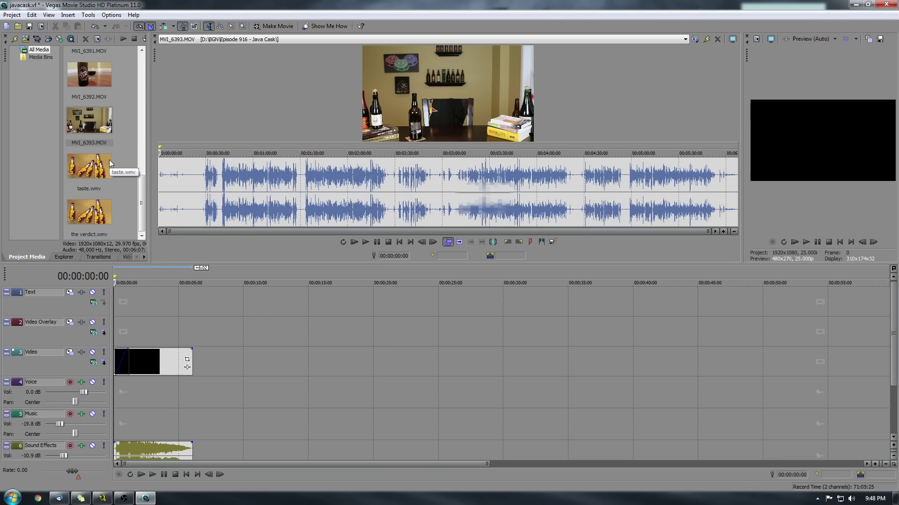
{"action": "left_click_drag", "start_coordinate": [146, 190], "coordinate": [145, 186]}
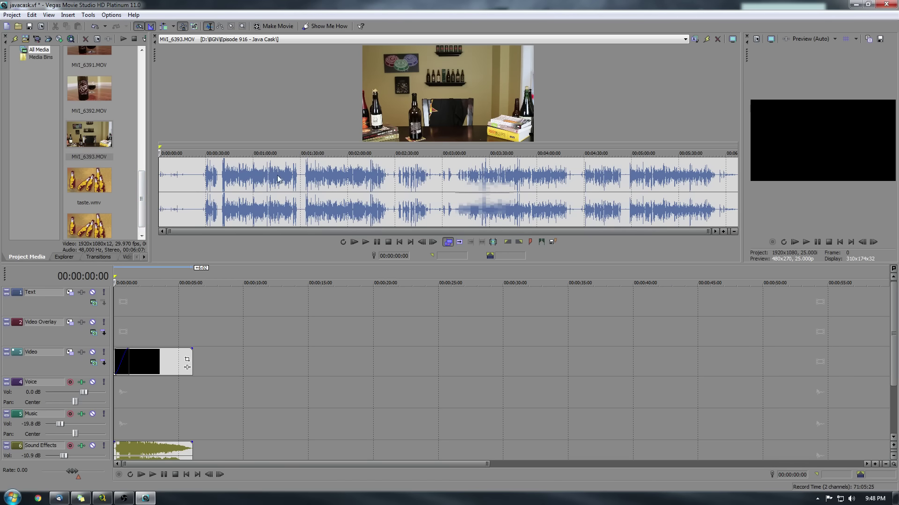
{"action": "left_click_drag", "start_coordinate": [206, 187], "coordinate": [296, 192]}
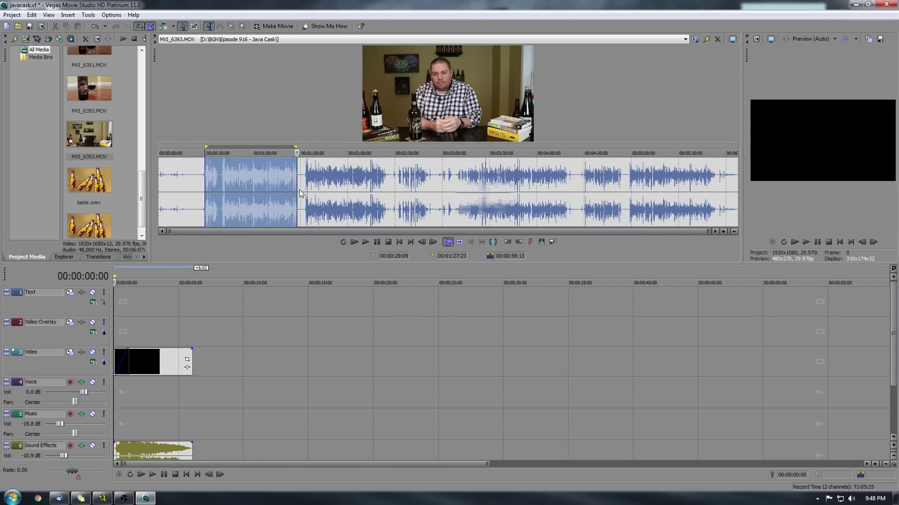
Review MVI_6393.MOV in the Trimmer and mark 00:01:32:17 to 00:02:24:24
{"action": "left_click", "coordinate": [300, 193]}
{"action": "left_click", "coordinate": [203, 180]}
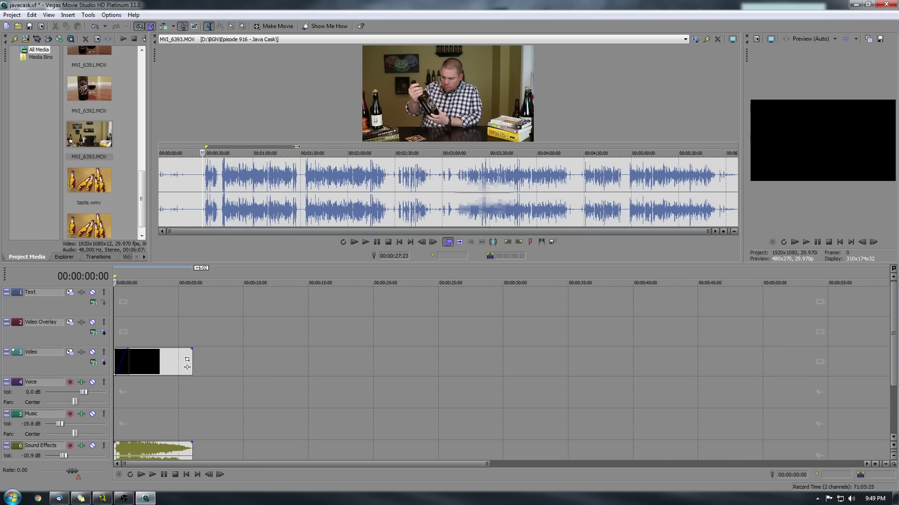
{"action": "left_click_drag", "start_coordinate": [297, 147], "coordinate": [217, 157]}
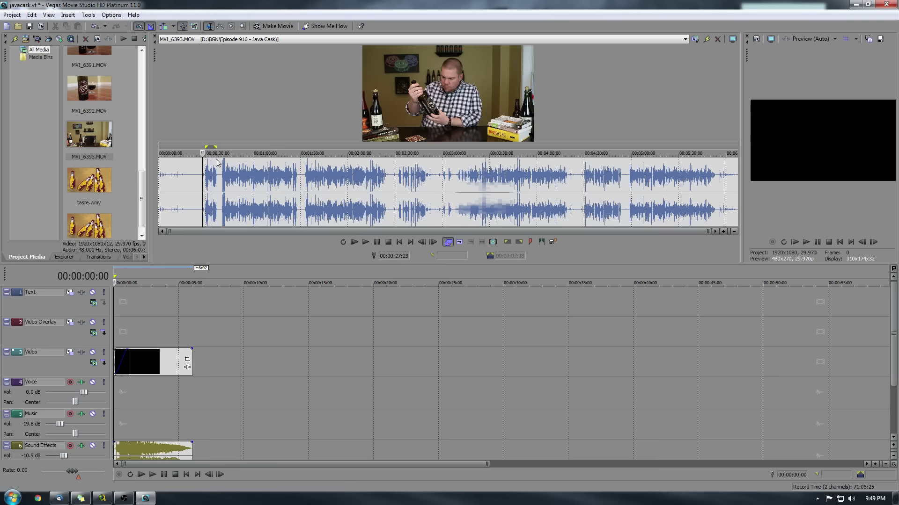
{"action": "left_click", "coordinate": [367, 243]}
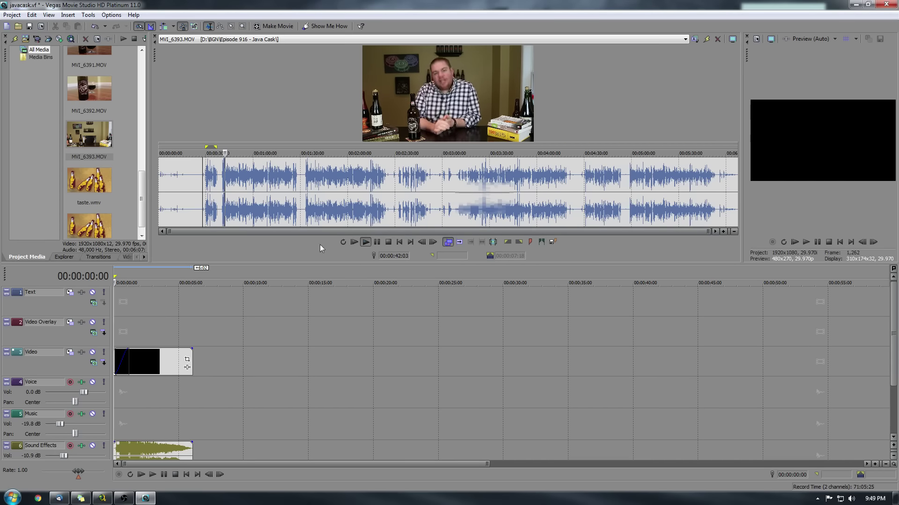
{"action": "left_click", "coordinate": [388, 241]}
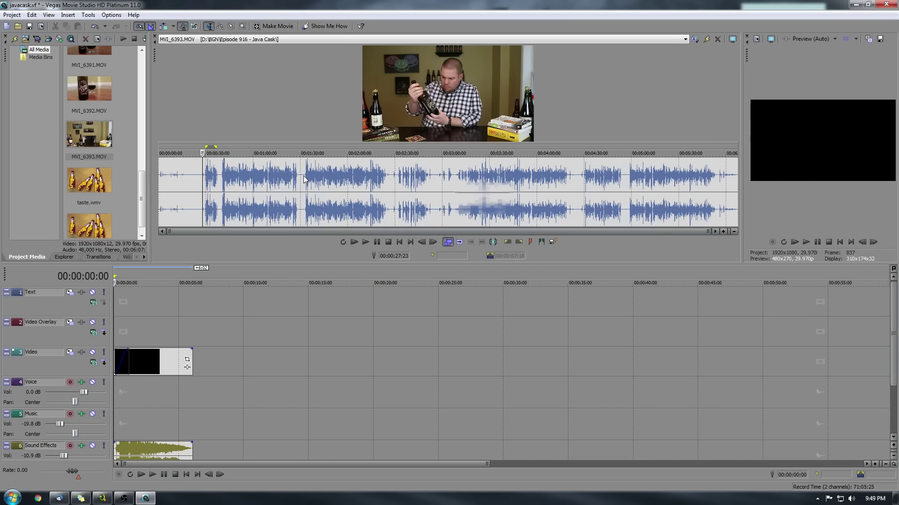
{"action": "left_click", "coordinate": [303, 179]}
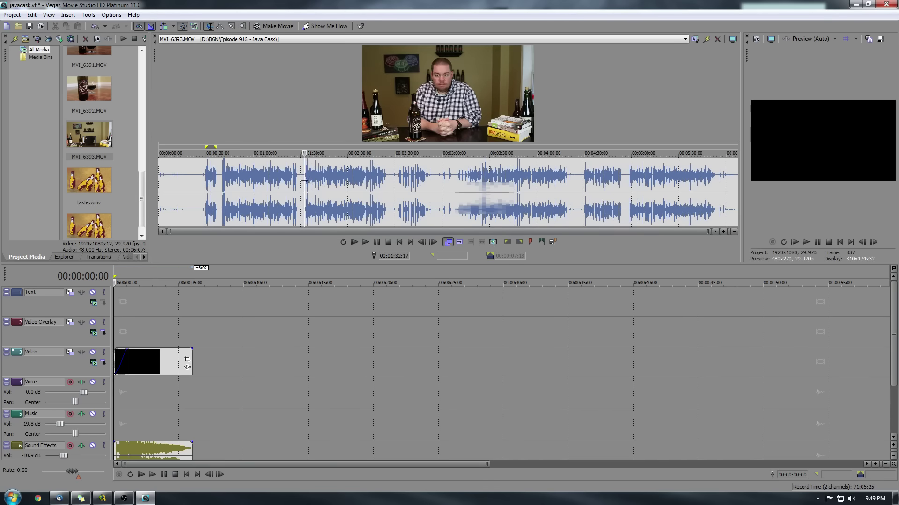
{"action": "left_click_drag", "start_coordinate": [305, 181], "coordinate": [386, 189]}
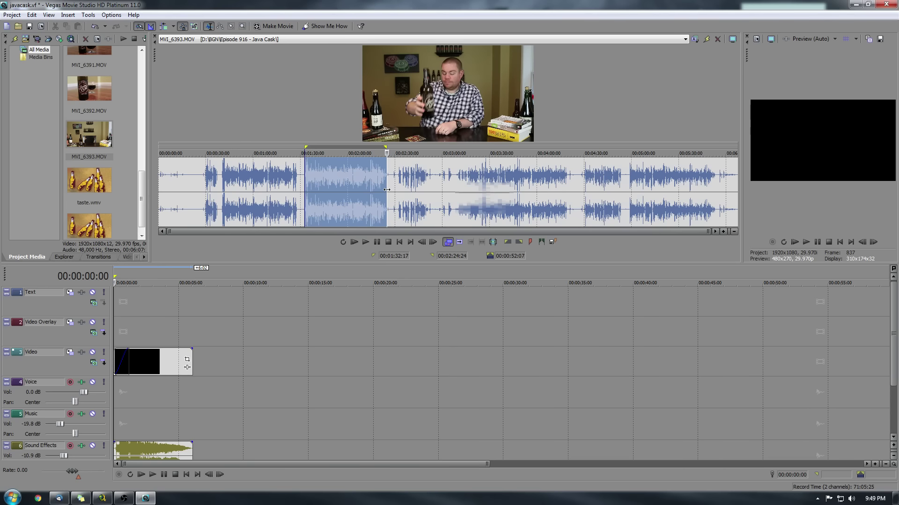
{"action": "left_click", "coordinate": [153, 475]}
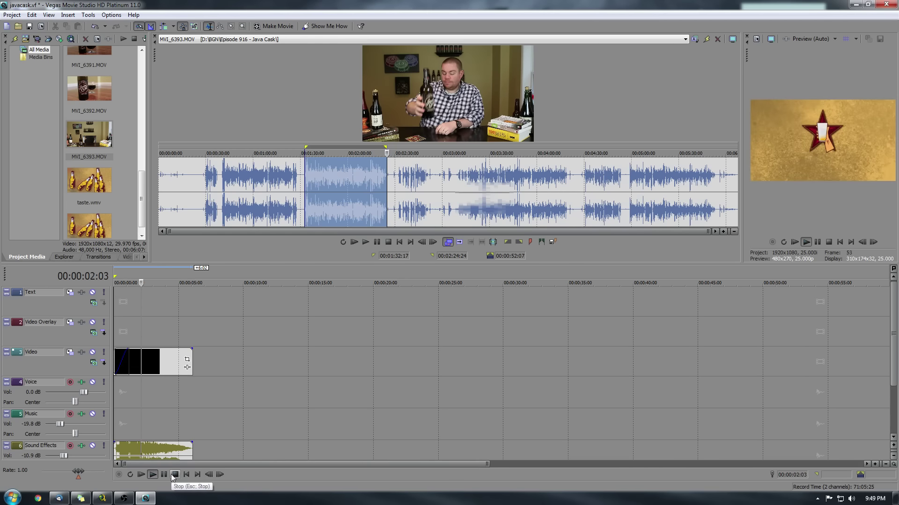
{"action": "left_click", "coordinate": [173, 475]}
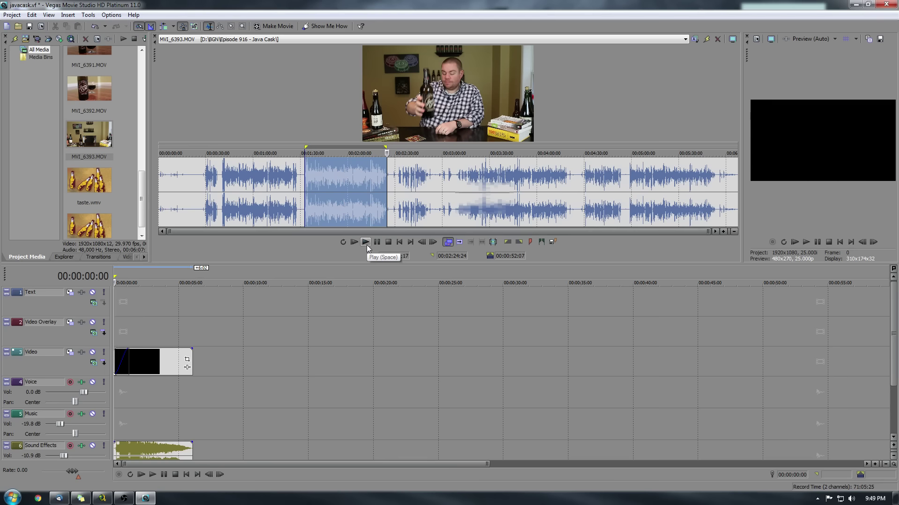
{"action": "left_click", "coordinate": [366, 242]}
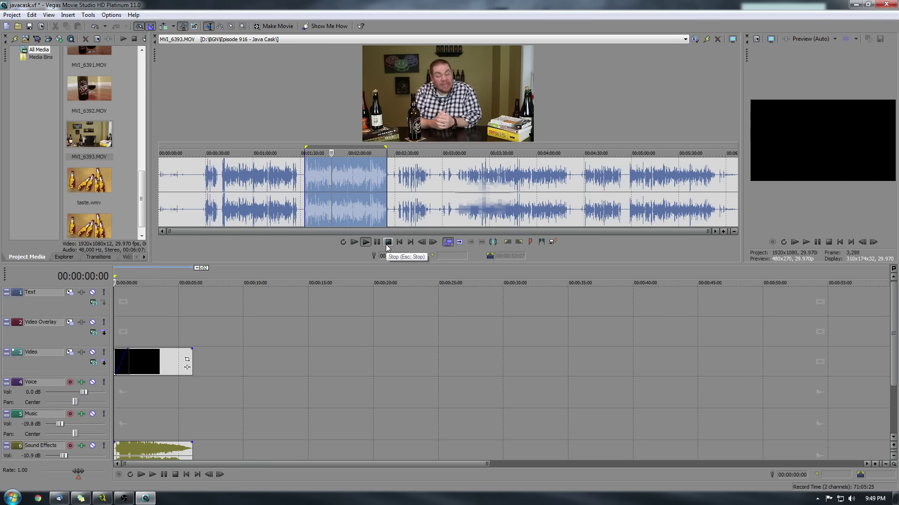
{"action": "left_click", "coordinate": [388, 242]}
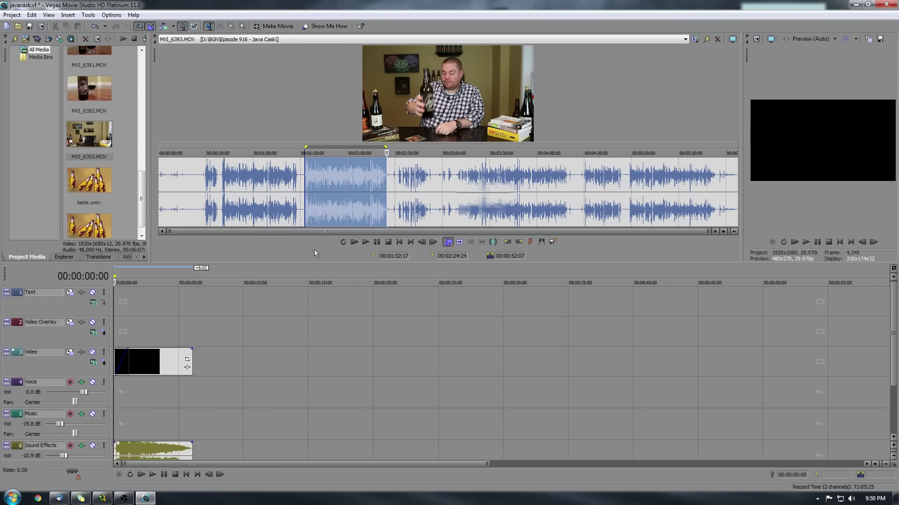
{"action": "left_click_drag", "start_coordinate": [314, 253], "coordinate": [192, 387]}
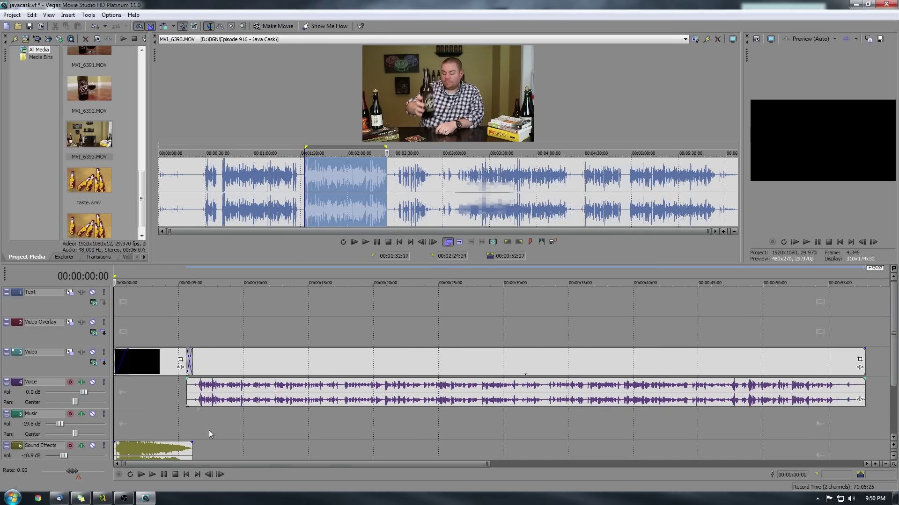
Place the marked MVI_6393.MOV footage after the intro, then aroma.wmv after it
{"action": "left_click_drag", "start_coordinate": [232, 464], "coordinate": [446, 464]}
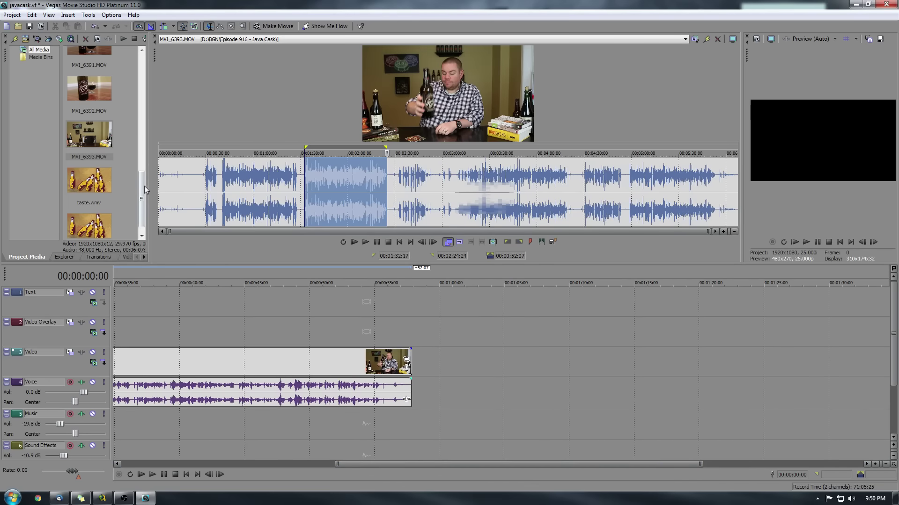
{"action": "left_click_drag", "start_coordinate": [144, 189], "coordinate": [145, 84]}
{"action": "left_click", "coordinate": [89, 73]}
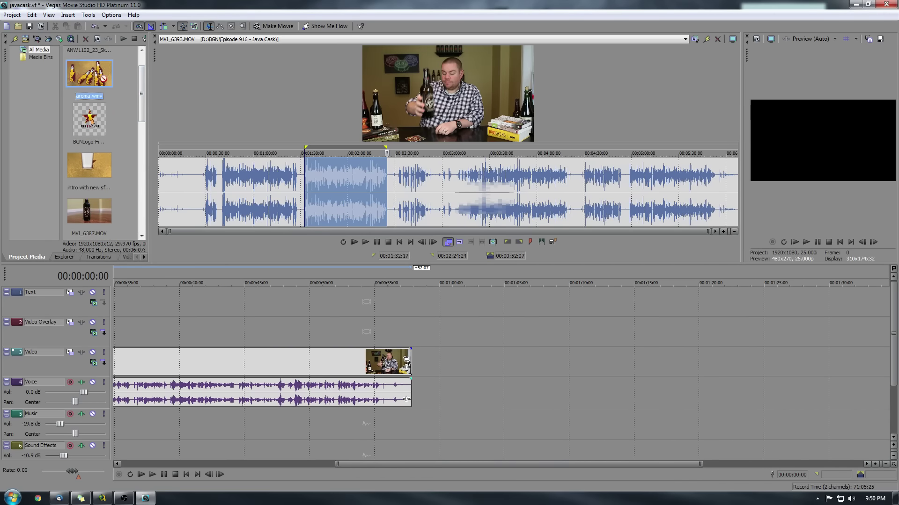
{"action": "left_click_drag", "start_coordinate": [89, 73], "coordinate": [412, 418]}
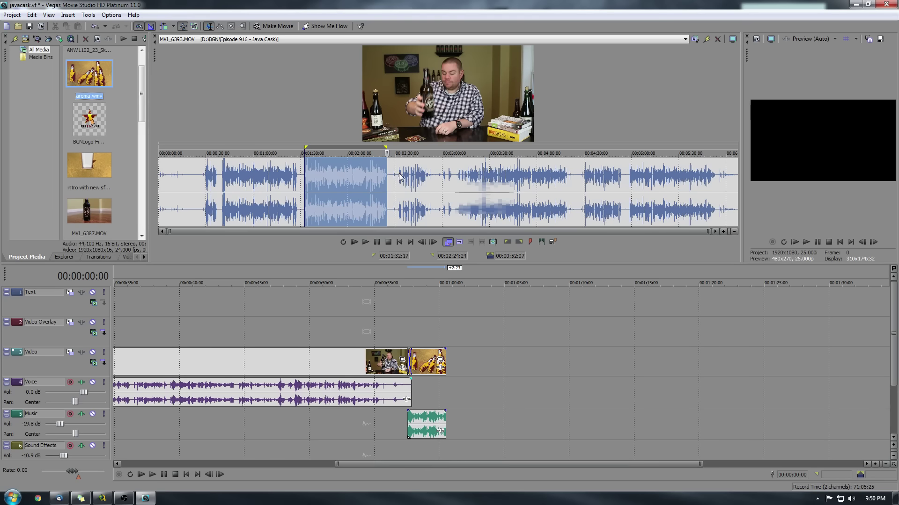
Mark 00:02:31:20–00:02:51:17 of MVI_6393.MOV, preview it, and add it after aroma.wmv
{"action": "left_click_drag", "start_coordinate": [397, 177], "coordinate": [429, 178]}
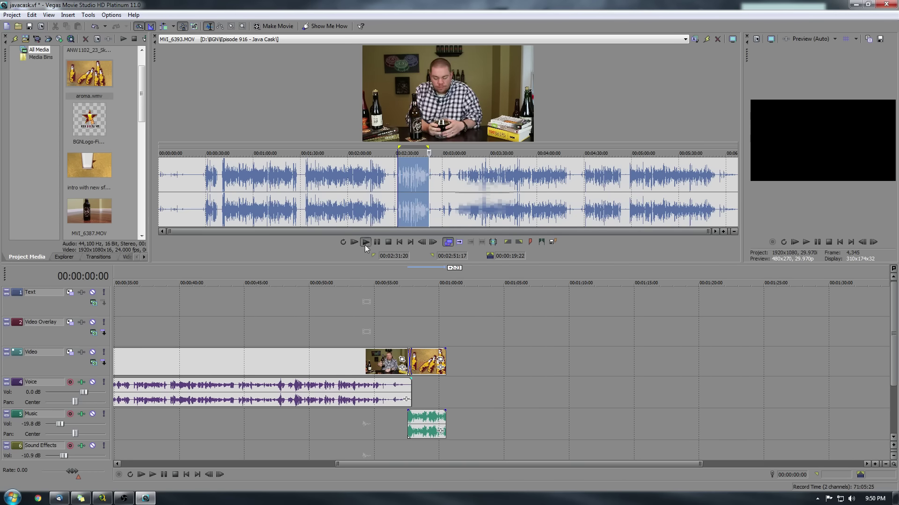
{"action": "left_click", "coordinate": [365, 244]}
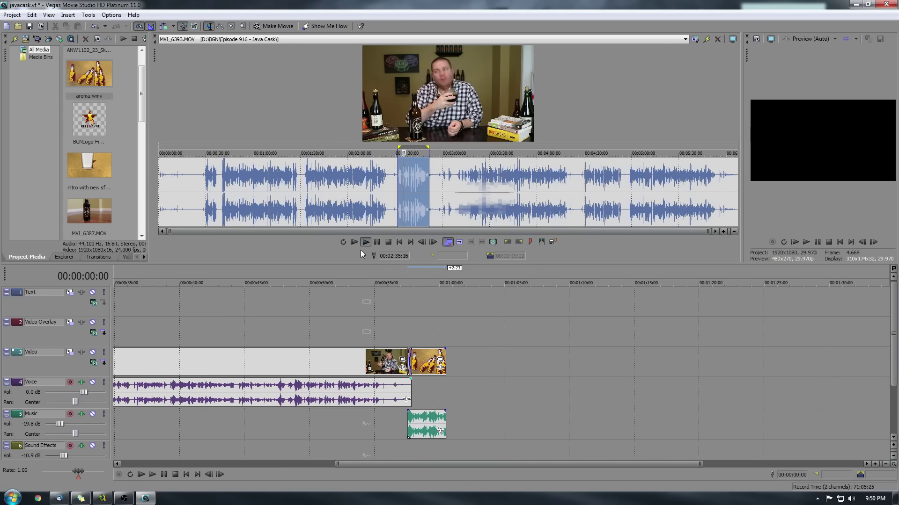
{"action": "left_click", "coordinate": [387, 243]}
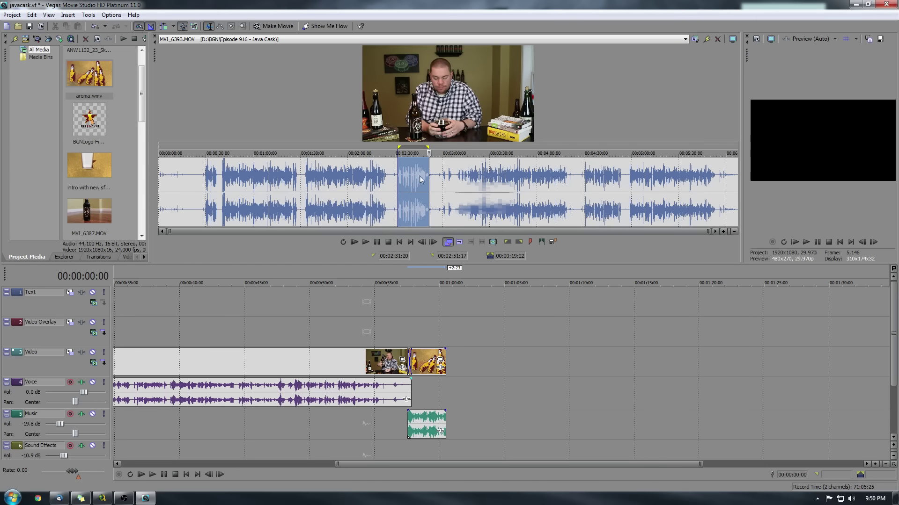
{"action": "mouse_move", "coordinate": [420, 179]}
{"action": "left_mouse_down"}
{"action": "mouse_move", "coordinate": [491, 454]}
{"action": "mouse_move", "coordinate": [464, 399]}
{"action": "mouse_move", "coordinate": [446, 386]}
{"action": "left_mouse_up"}
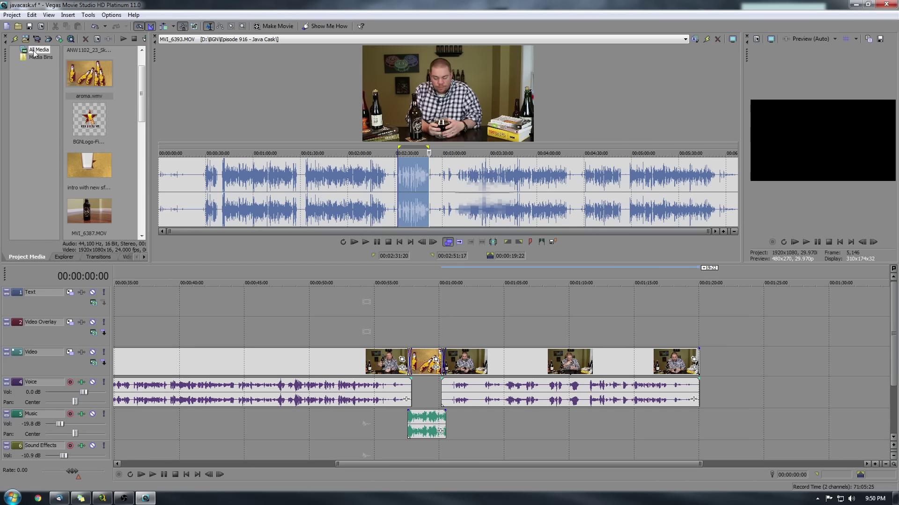
Add taste.wmv after the latest footage, nudging it slightly later
{"action": "scroll", "coordinate": [104, 184], "scroll_direction": "down", "scroll_amount": 5}
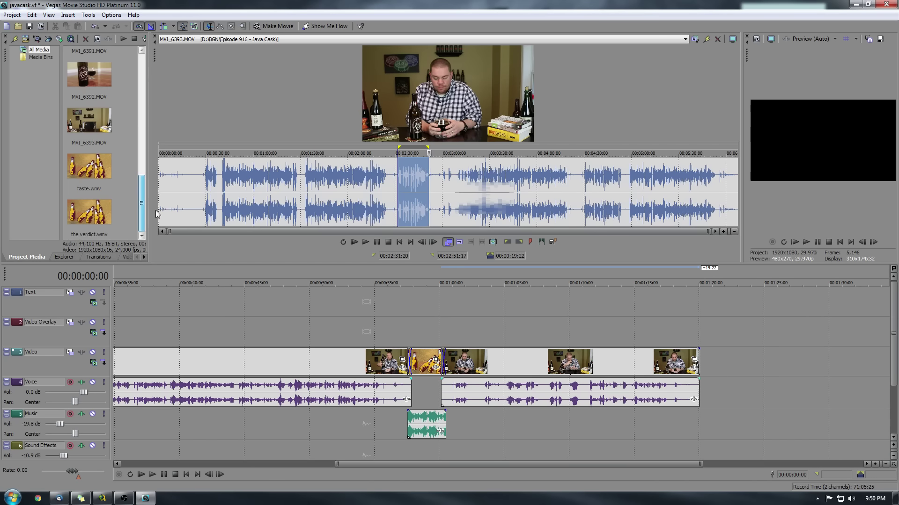
{"action": "left_click_drag", "start_coordinate": [104, 184], "coordinate": [698, 431]}
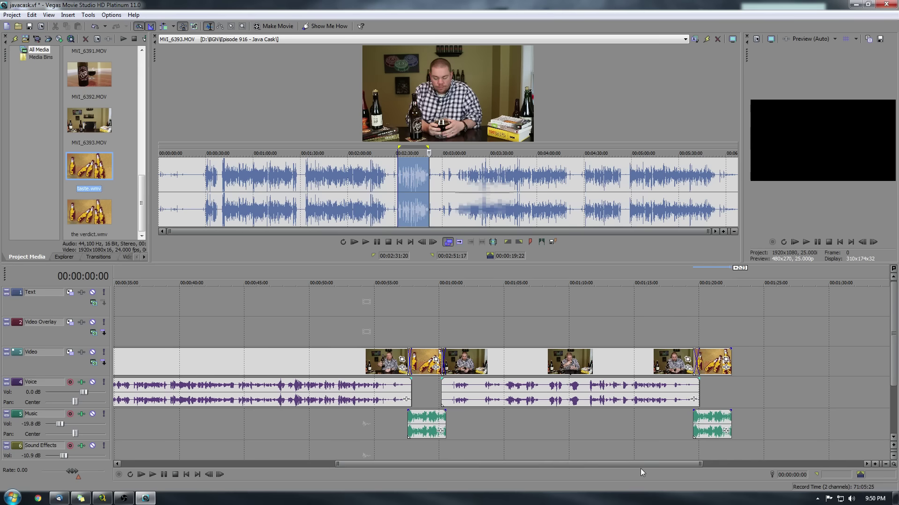
{"action": "scroll", "coordinate": [655, 464], "scroll_direction": "right", "scroll_amount": 2}
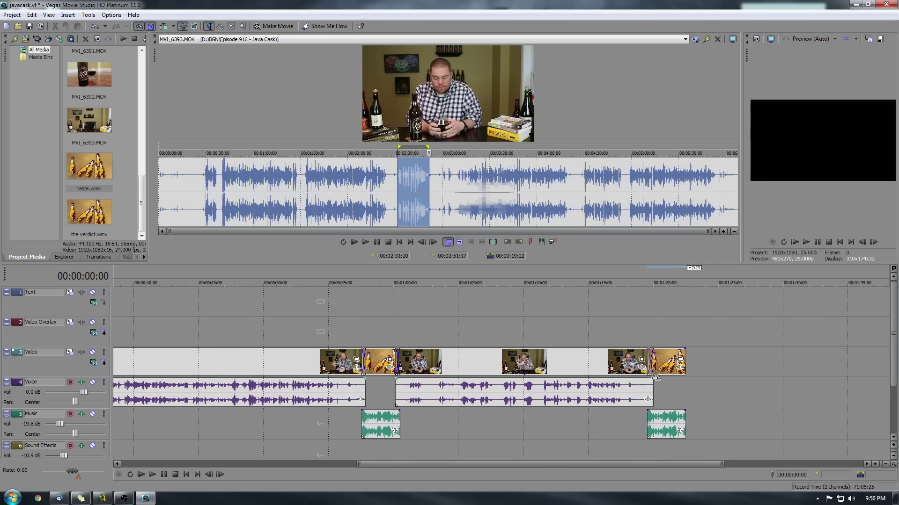
{"action": "left_click_drag", "start_coordinate": [667, 365], "coordinate": [668, 369]}
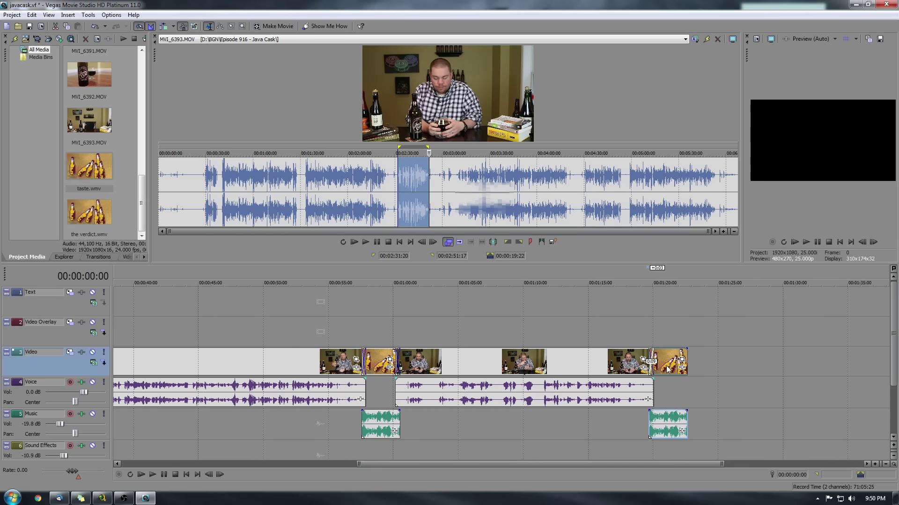
{"action": "left_click_drag", "start_coordinate": [606, 467], "coordinate": [640, 468]}
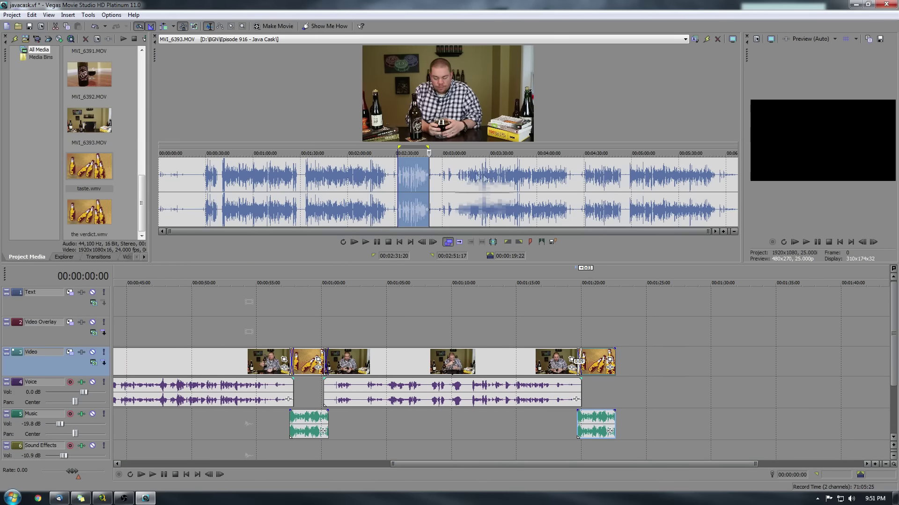
Mark 00:03:03:15–00:04:19:16 of MVI_6393.MOV, preview it, and append it after taste.wmv
{"action": "left_click", "coordinate": [443, 182]}
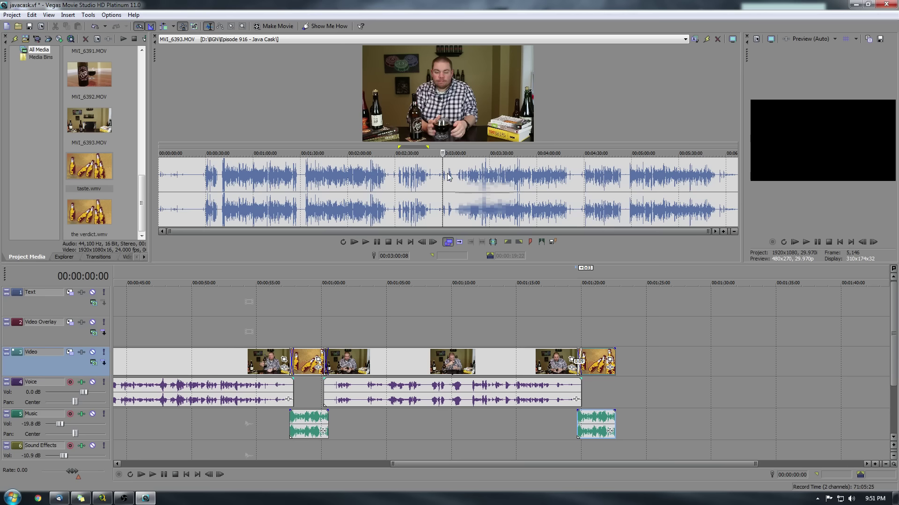
{"action": "left_click_drag", "start_coordinate": [448, 179], "coordinate": [568, 184]}
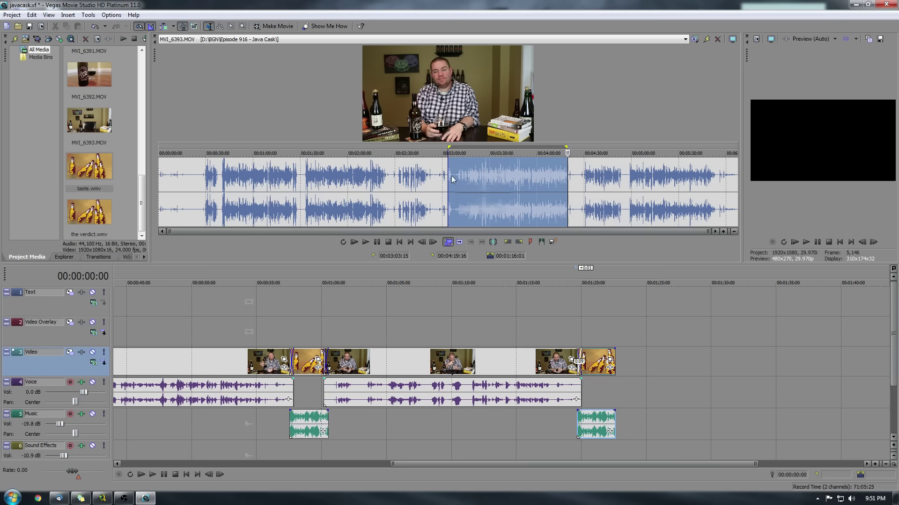
{"action": "left_click", "coordinate": [366, 242]}
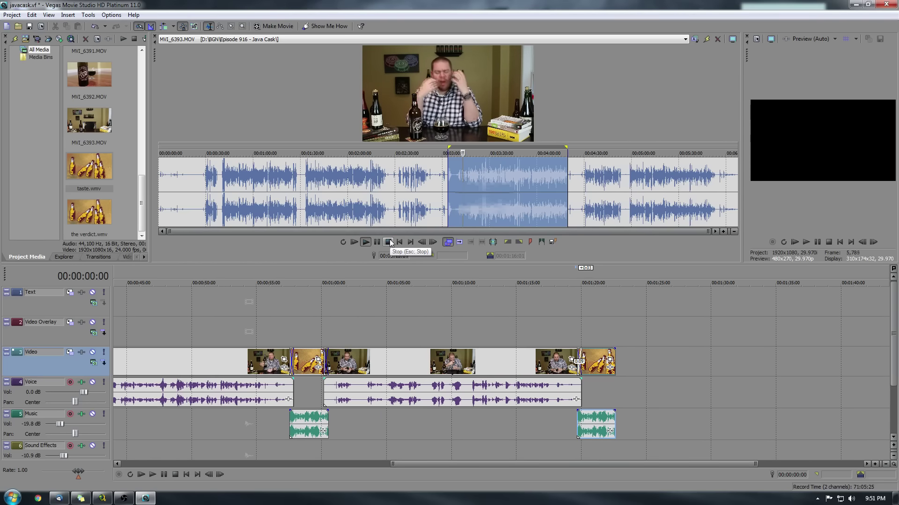
{"action": "left_click", "coordinate": [389, 242]}
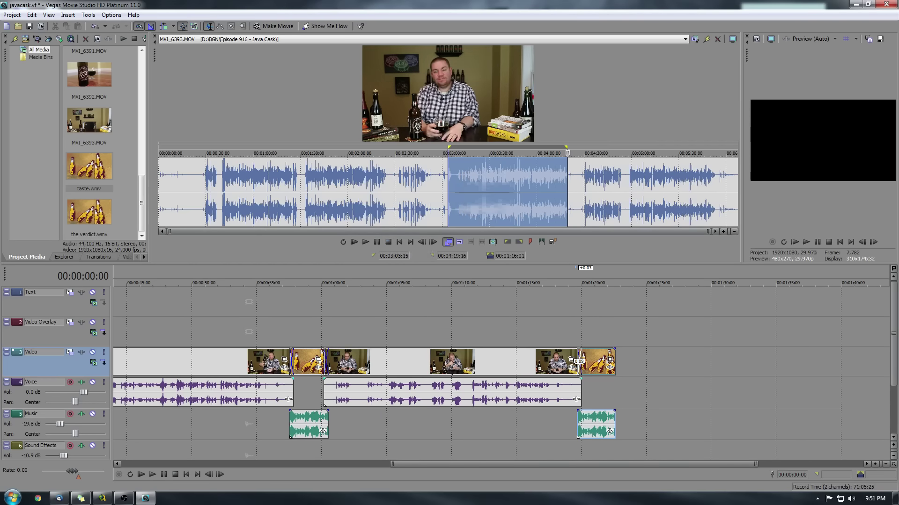
{"action": "left_click_drag", "start_coordinate": [569, 466], "coordinate": [620, 469]}
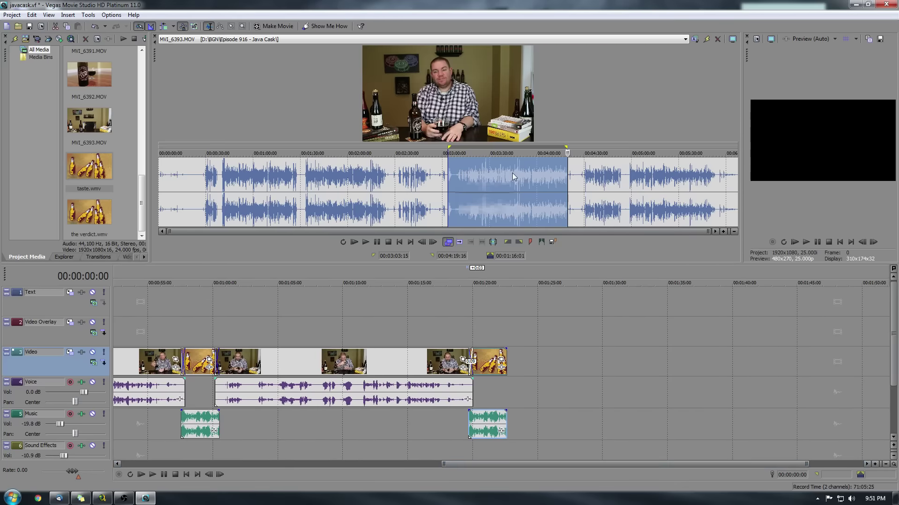
{"action": "left_click_drag", "start_coordinate": [513, 177], "coordinate": [508, 372]}
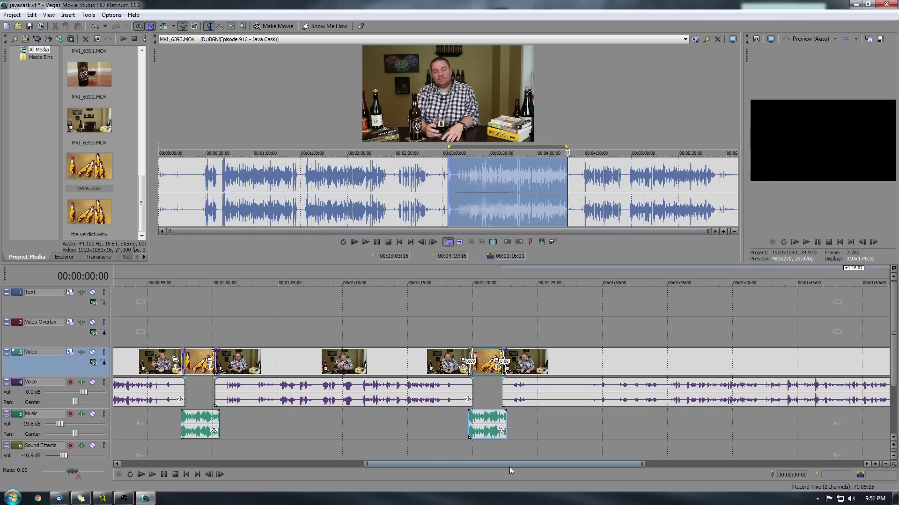
{"action": "left_click_drag", "start_coordinate": [510, 467], "coordinate": [796, 466]}
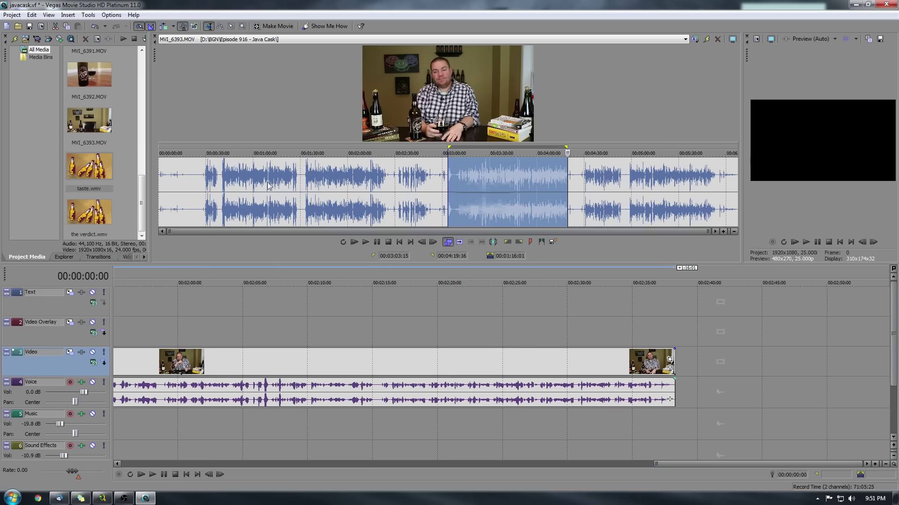
Snap 'the verdict.wmv' to the end of the 76-second footage range
{"action": "left_click_drag", "start_coordinate": [89, 212], "coordinate": [676, 427]}
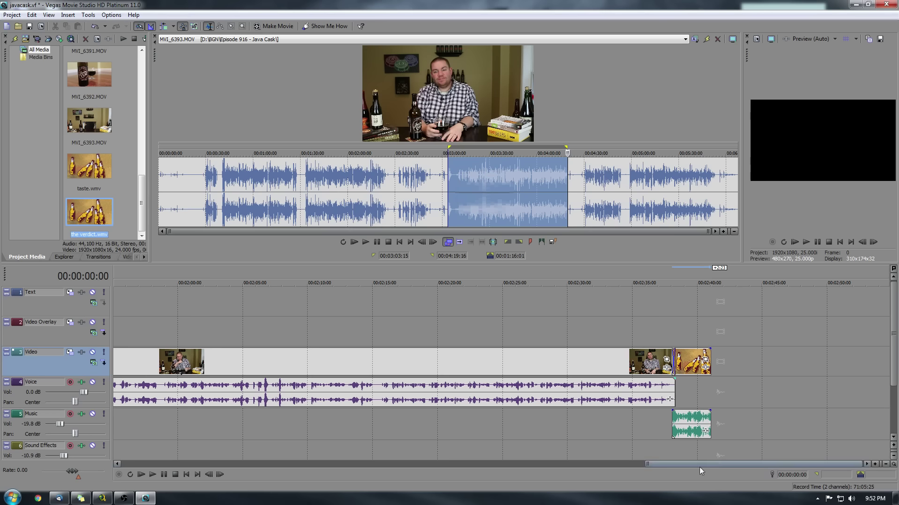
{"action": "left_click_drag", "start_coordinate": [699, 463], "coordinate": [723, 464]}
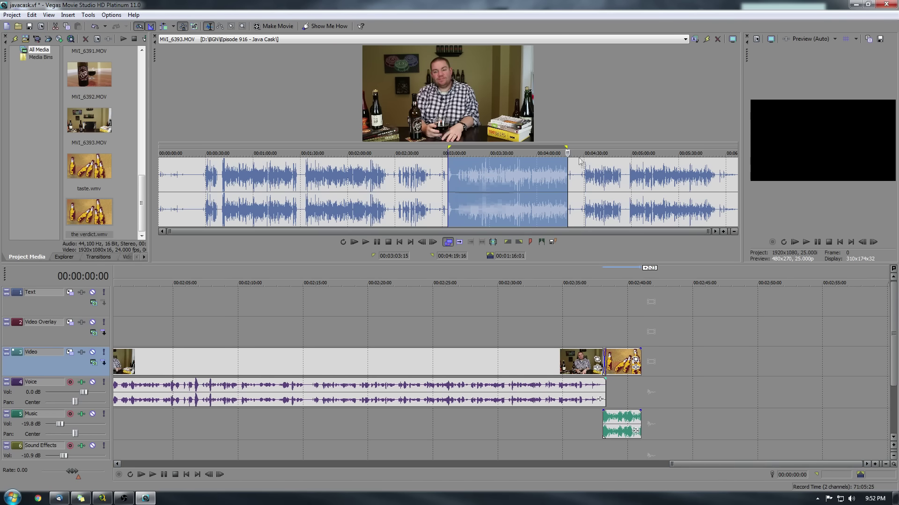
{"action": "left_click_drag", "start_coordinate": [585, 181], "coordinate": [621, 186]}
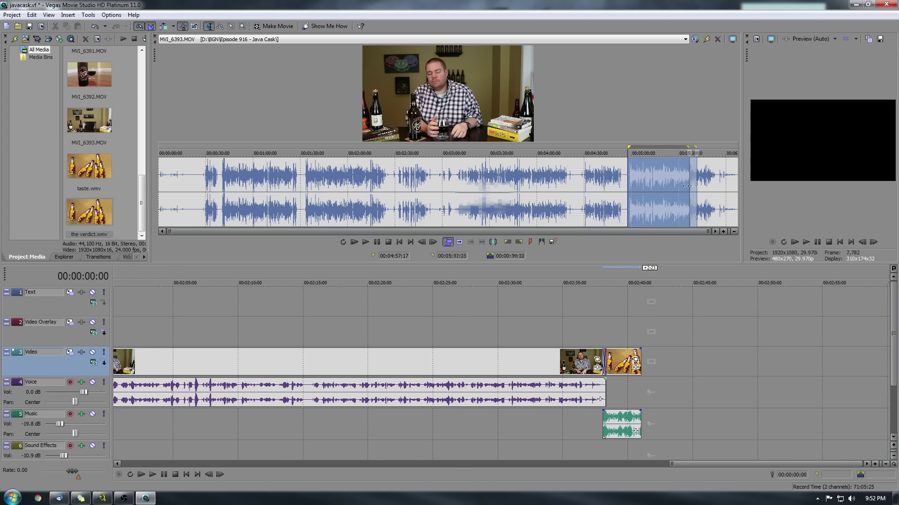
Review MVI_6393.MOV from 4:28 and mark 00:04:58:14–00:05:56:05 in the Trimmer
{"action": "left_click_drag", "start_coordinate": [686, 186], "coordinate": [718, 185]}
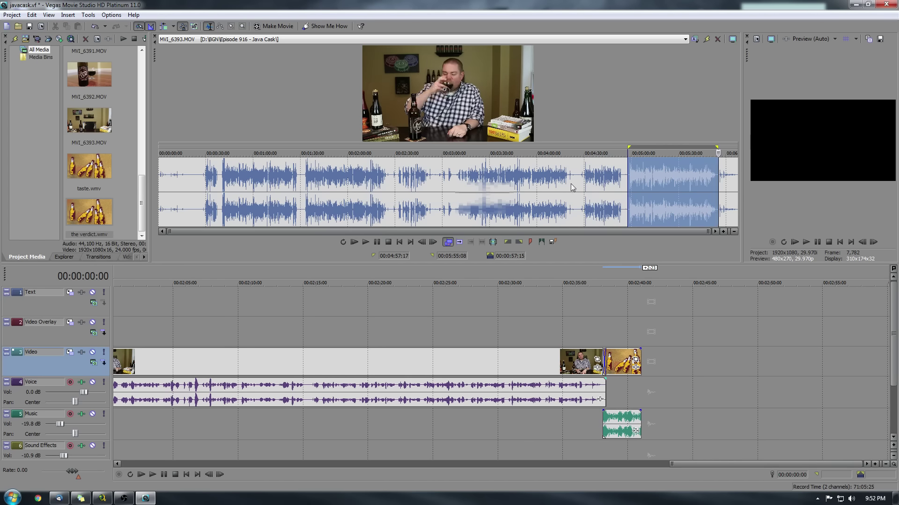
{"action": "left_click", "coordinate": [591, 174]}
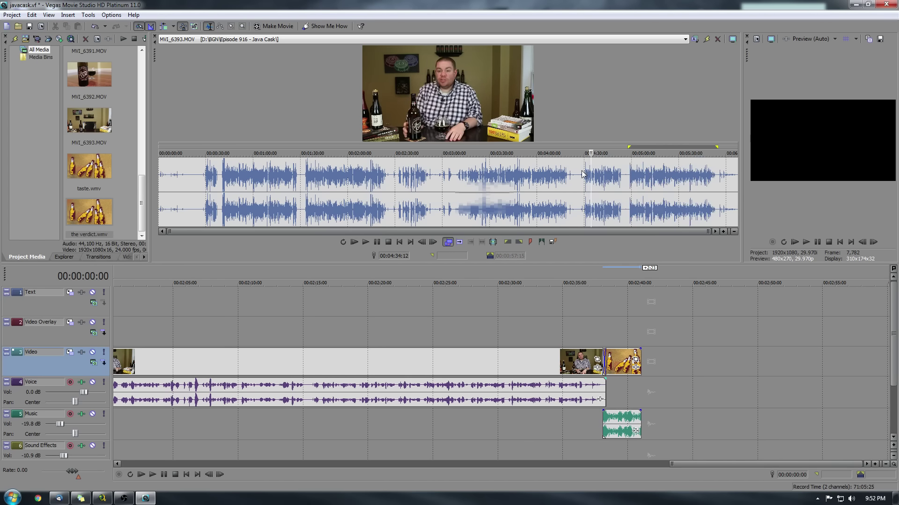
{"action": "left_click", "coordinate": [581, 174]}
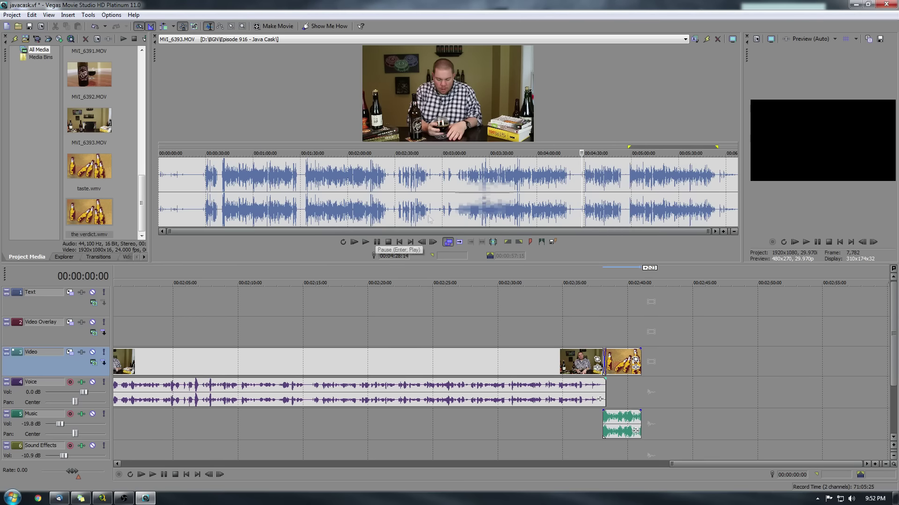
{"action": "left_click", "coordinate": [363, 243]}
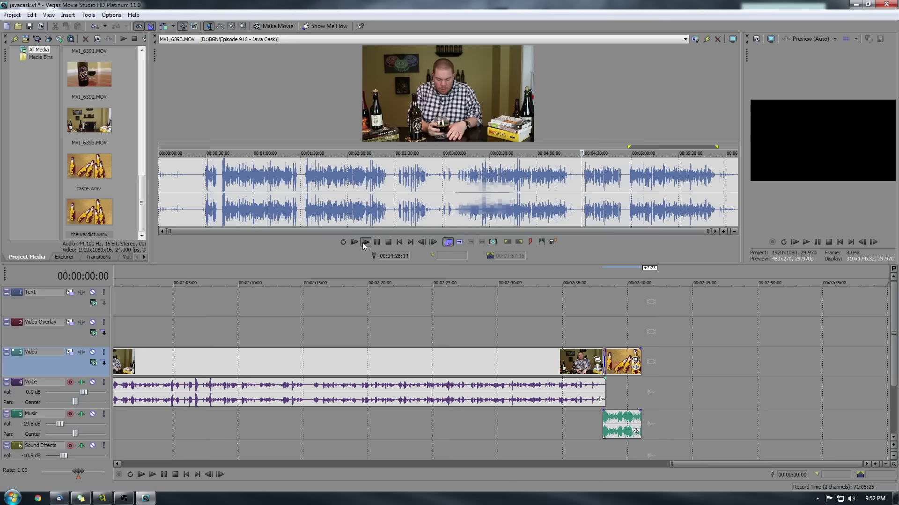
{"action": "left_click", "coordinate": [388, 242]}
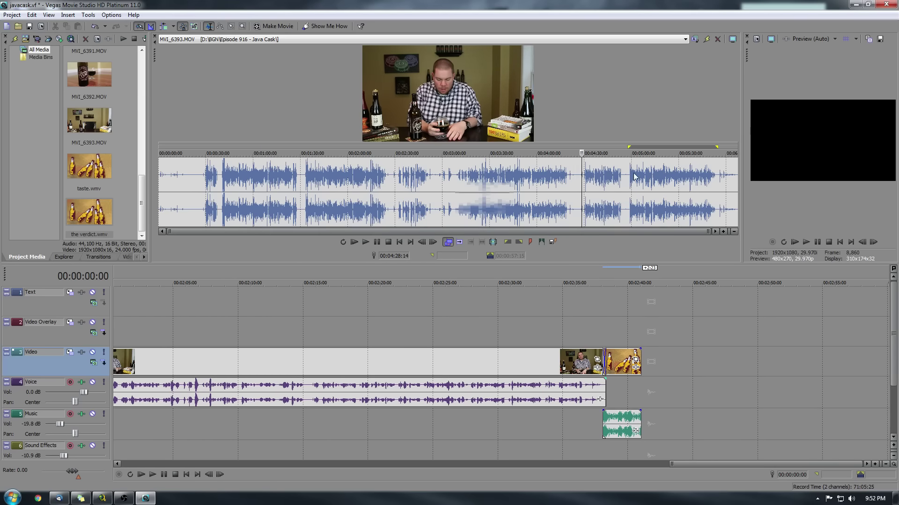
{"action": "left_click_drag", "start_coordinate": [629, 175], "coordinate": [719, 186]}
{"action": "mouse_move", "coordinate": [629, 155]}
{"action": "left_mouse_down"}
{"action": "mouse_move", "coordinate": [641, 155]}
{"action": "mouse_move", "coordinate": [629, 153]}
{"action": "left_mouse_up"}
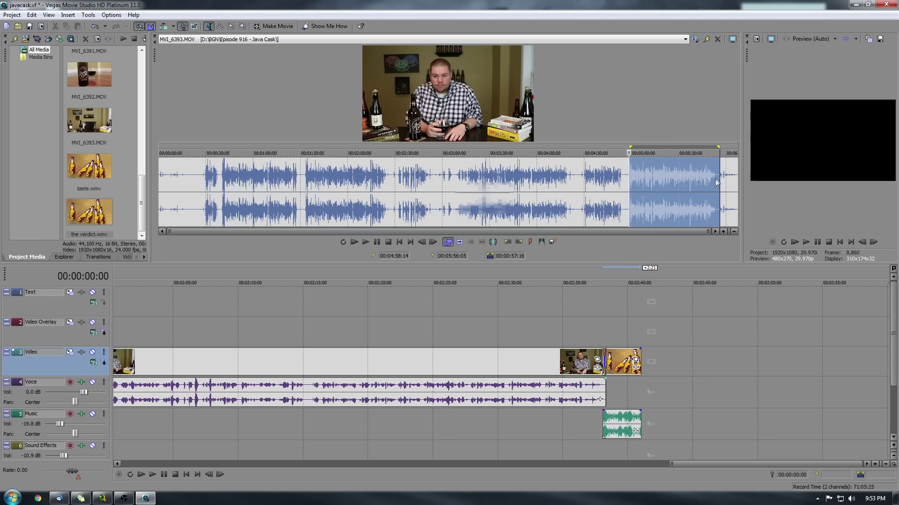
Place the marked range after the verdict bumper and give it a short fade-out
{"action": "left_click_drag", "start_coordinate": [662, 182], "coordinate": [641, 379]}
{"action": "left_click_drag", "start_coordinate": [661, 463], "coordinate": [823, 464]}
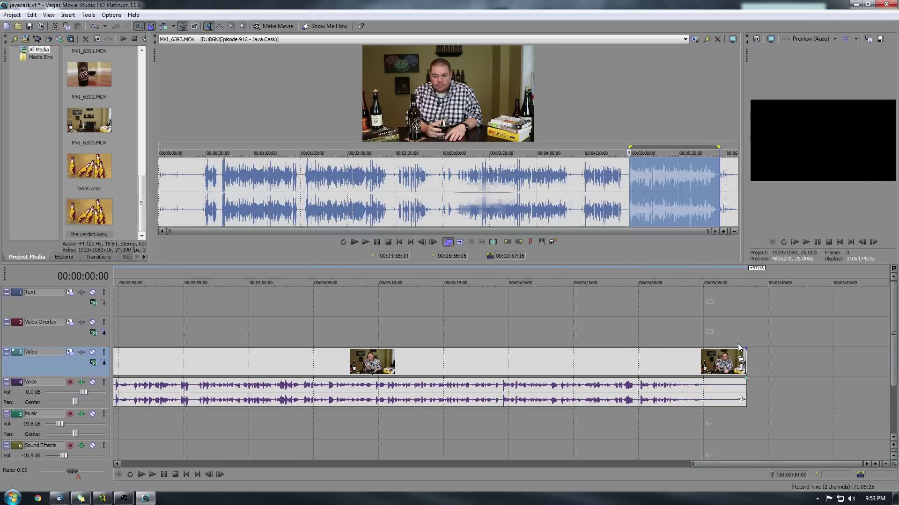
{"action": "left_click_drag", "start_coordinate": [749, 347], "coordinate": [740, 343]}
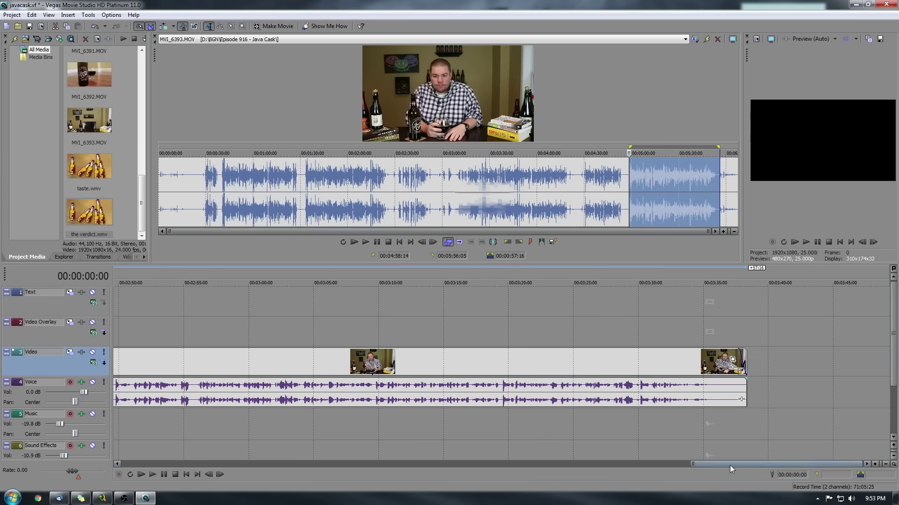
{"action": "left_click_drag", "start_coordinate": [729, 466], "coordinate": [152, 473]}
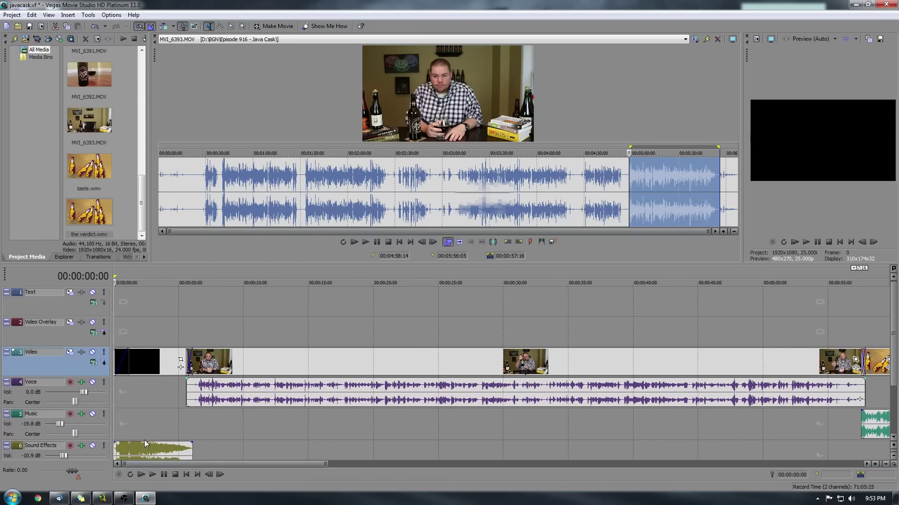
Add a (Legacy) Text Soft Shadow title to the Video Overlay track
{"action": "left_click", "coordinate": [142, 257]}
{"action": "left_click", "coordinate": [143, 257]}
{"action": "left_click", "coordinate": [108, 260]}
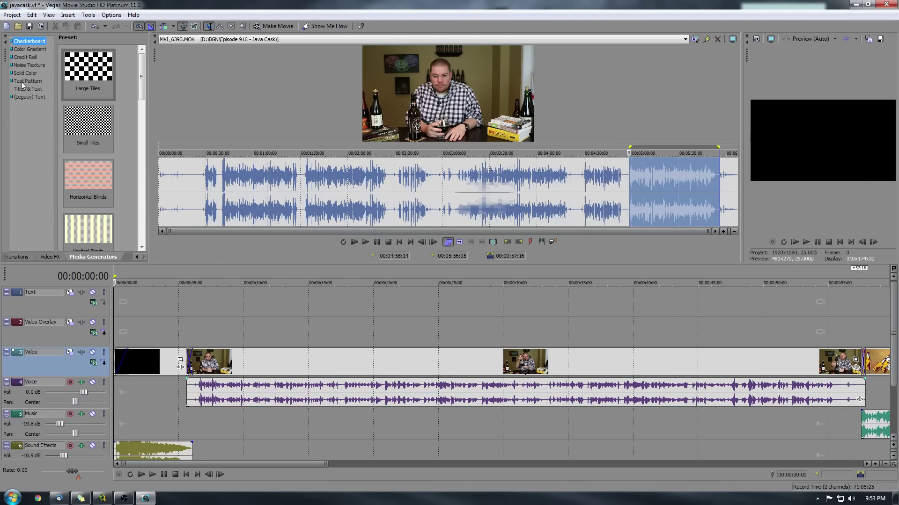
{"action": "left_click", "coordinate": [30, 97]}
{"action": "left_click_drag", "start_coordinate": [79, 230], "coordinate": [197, 333]}
{"action": "left_click_drag", "start_coordinate": [496, 219], "coordinate": [365, 187]}
{"action": "type", "text": "Chris"}
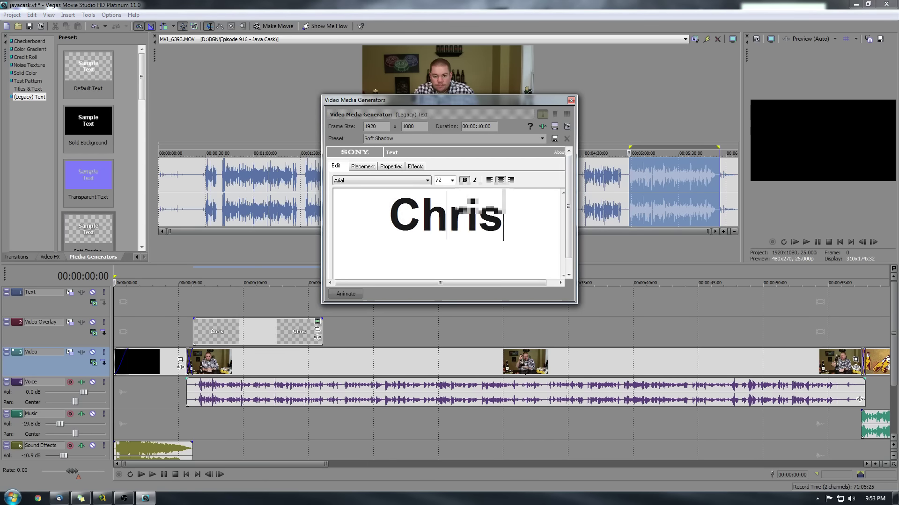
{"action": "key", "text": "Return"}
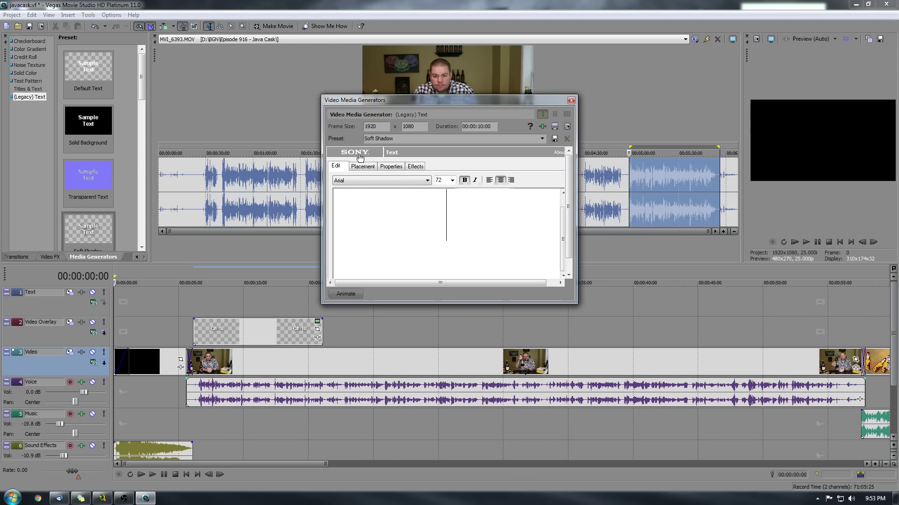
{"action": "type", "text": "www.beergeeknation.com"}
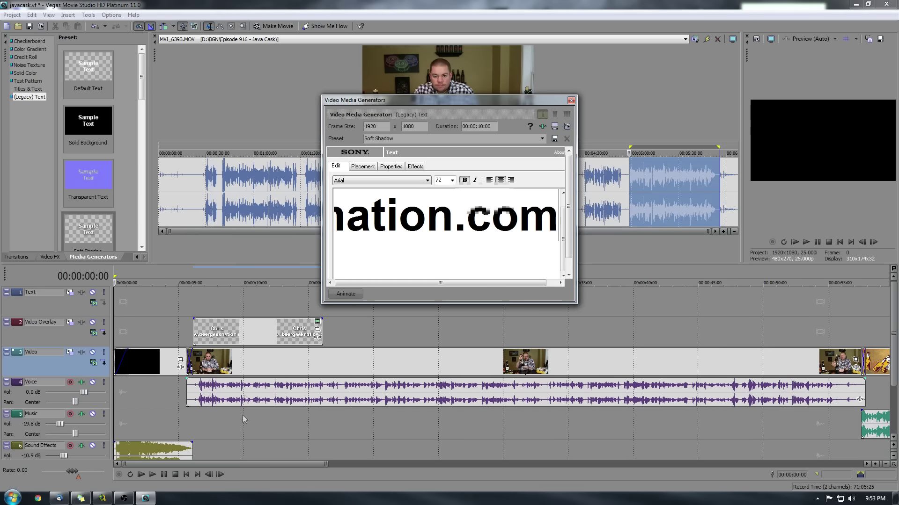
{"action": "left_click", "coordinate": [265, 331]}
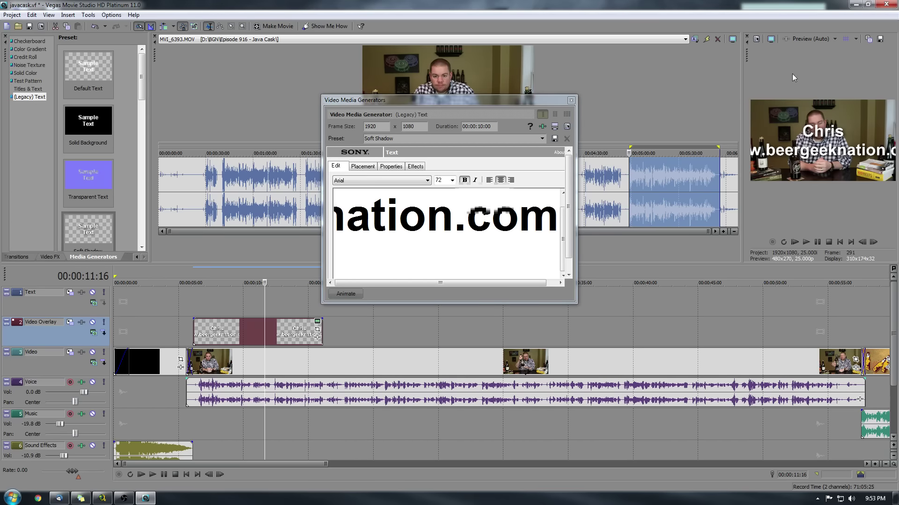
Make the title text size 22, left-aligned, placed in the lower-left of the frame
{"action": "right_click", "coordinate": [389, 215]}
{"action": "left_click", "coordinate": [418, 263]}
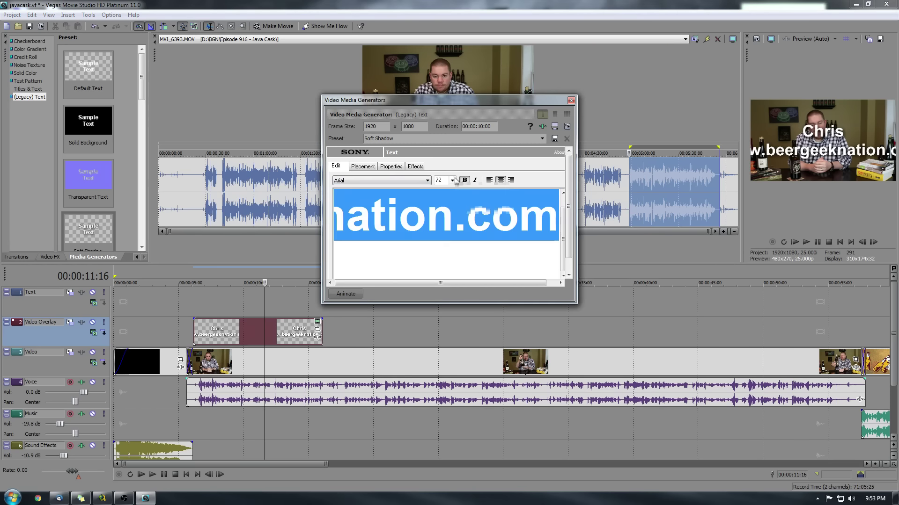
{"action": "left_click", "coordinate": [452, 180]}
{"action": "left_click", "coordinate": [446, 243]}
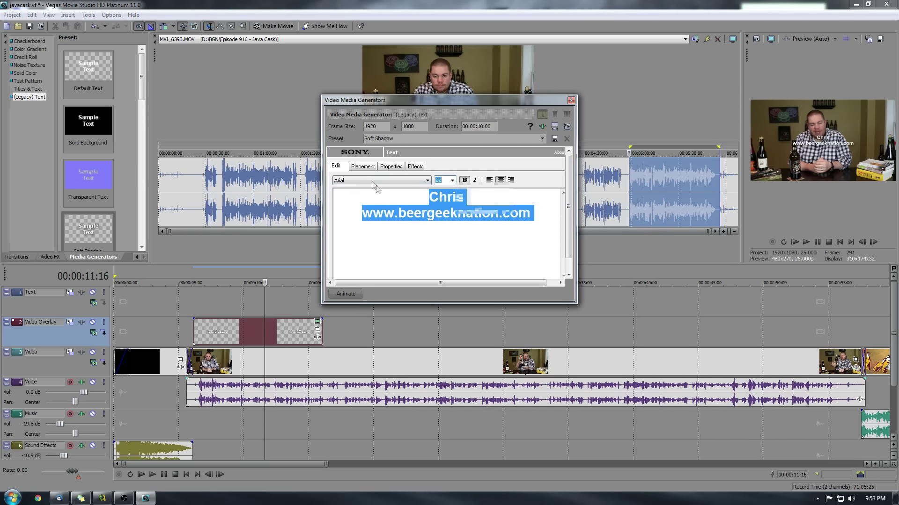
{"action": "left_click", "coordinate": [489, 180]}
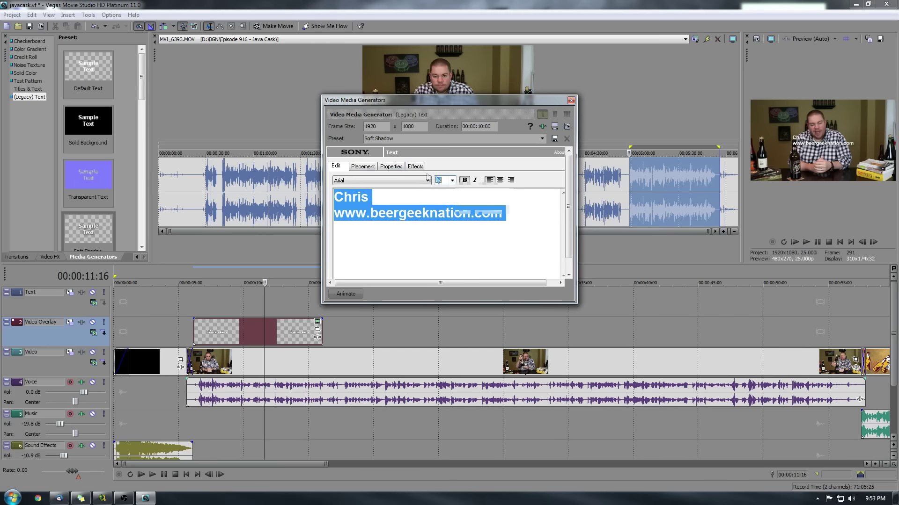
{"action": "left_click", "coordinate": [369, 167]}
{"action": "left_click_drag", "start_coordinate": [382, 243], "coordinate": [356, 268]}
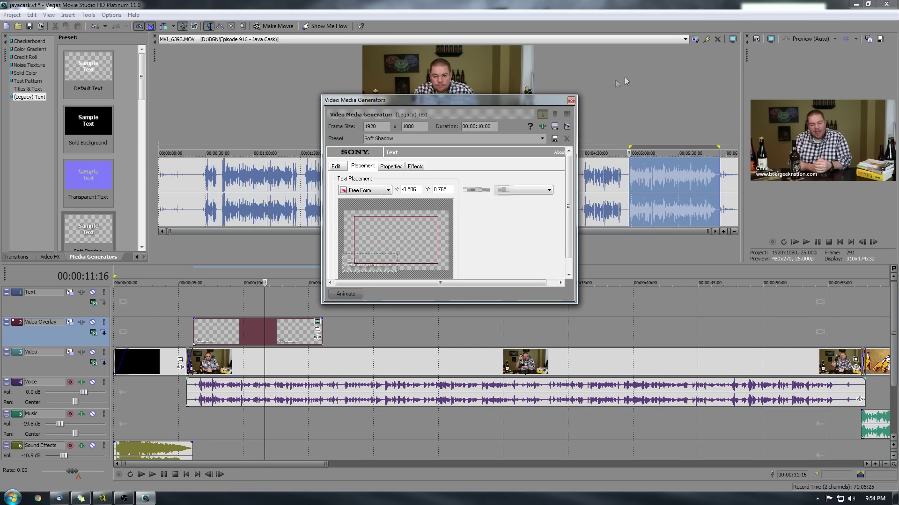
{"action": "left_click", "coordinate": [570, 101]}
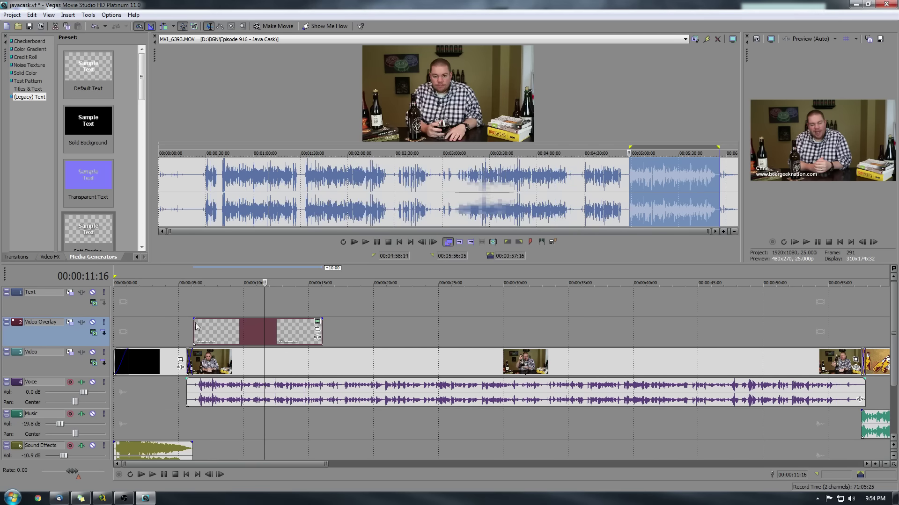
Fade the caption in and out, trim it to end near 0:14, then show project media
{"action": "left_click_drag", "start_coordinate": [192, 320], "coordinate": [201, 320]}
{"action": "left_click_drag", "start_coordinate": [321, 332], "coordinate": [302, 331]}
{"action": "left_click", "coordinate": [302, 320]}
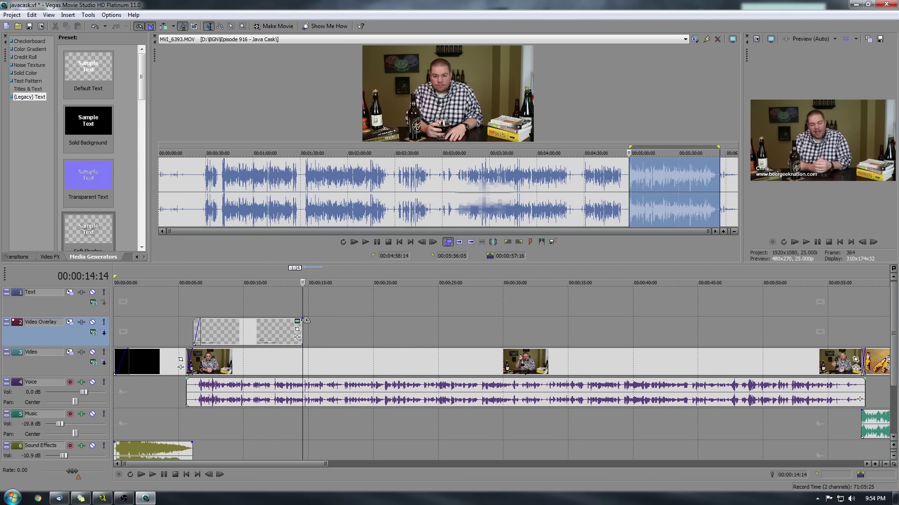
{"action": "left_click_drag", "start_coordinate": [302, 320], "coordinate": [295, 319]}
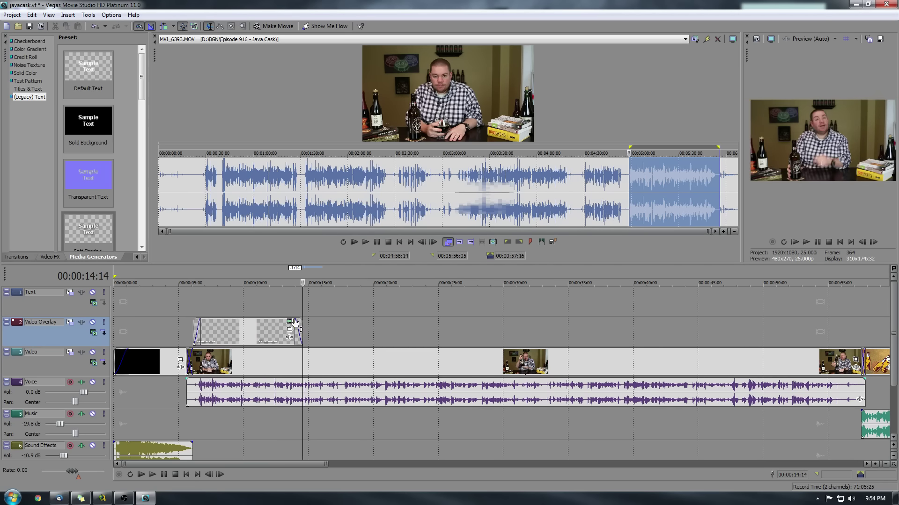
{"action": "left_click", "coordinate": [137, 257]}
{"action": "left_click", "coordinate": [48, 259]}
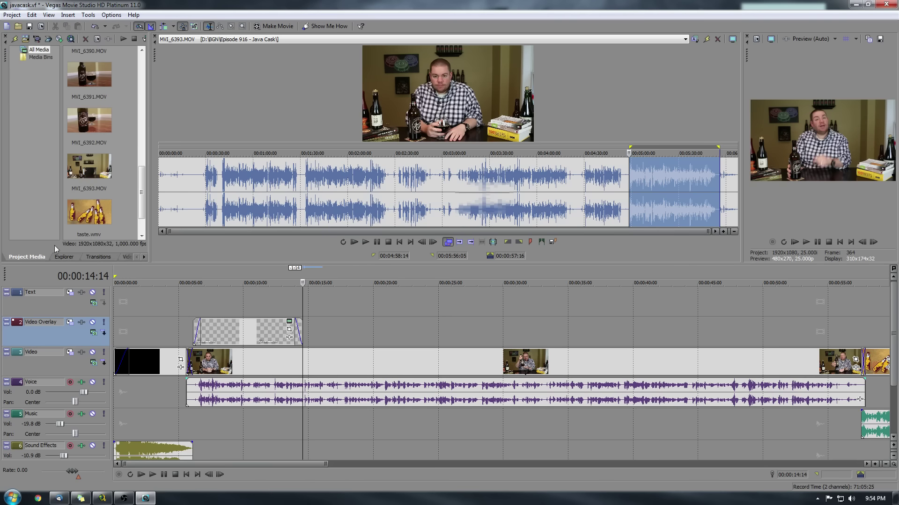
Trim a 2:24 video-only range of MVI_6387.MOV and place it on the Video Overlay track
{"action": "left_click_drag", "start_coordinate": [138, 186], "coordinate": [134, 131]}
{"action": "right_click", "coordinate": [95, 95]}
{"action": "left_click", "coordinate": [100, 97]}
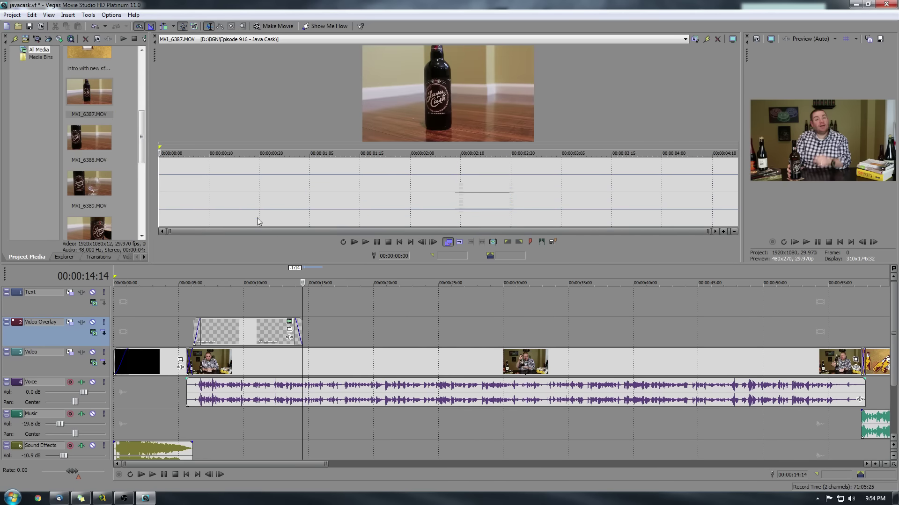
{"action": "left_click_drag", "start_coordinate": [243, 206], "coordinate": [614, 212]}
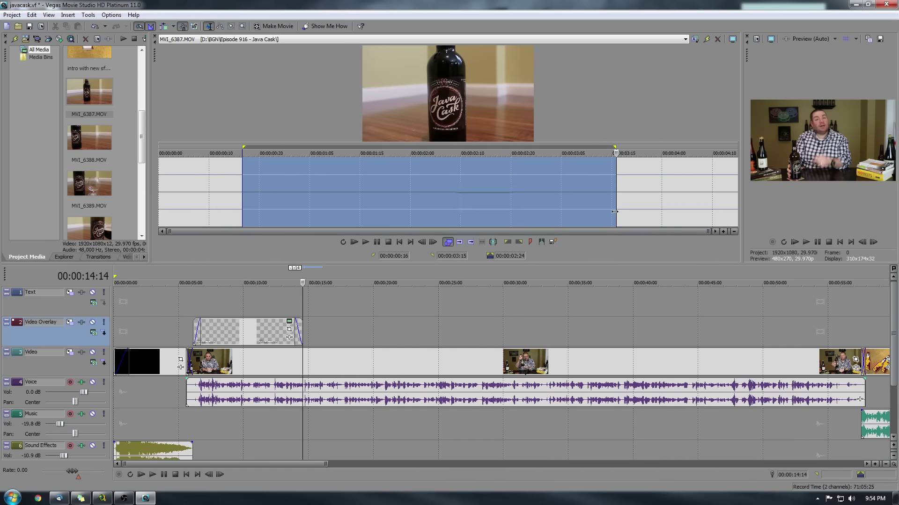
{"action": "right_click", "coordinate": [367, 186]}
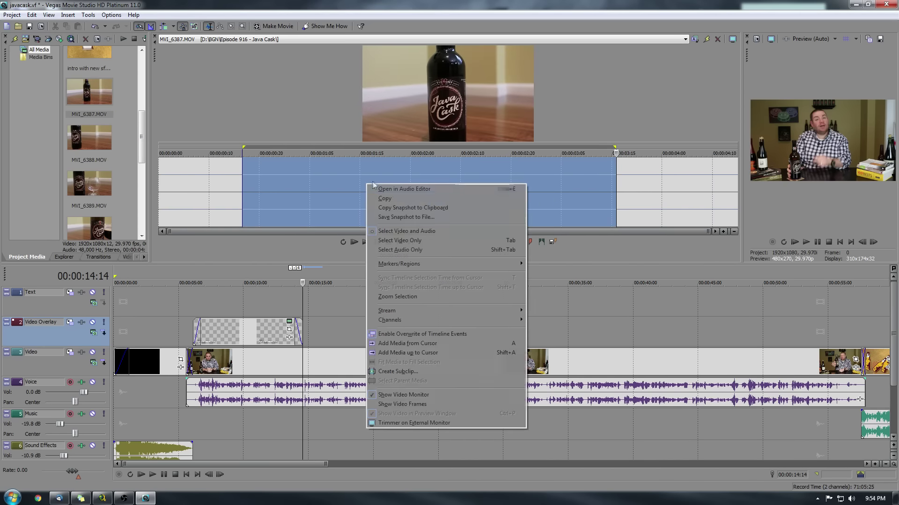
{"action": "left_click", "coordinate": [395, 240]}
{"action": "left_click_drag", "start_coordinate": [394, 240], "coordinate": [317, 330]}
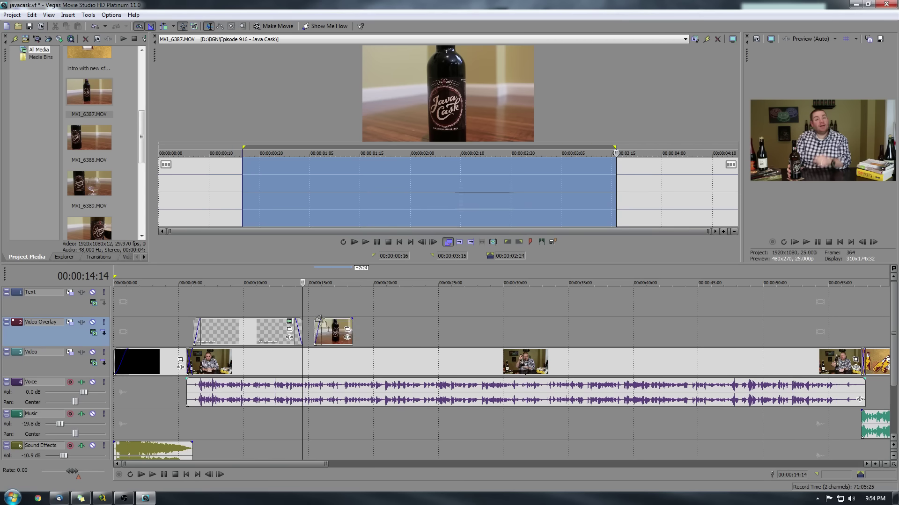
Add a trimmed, video-only range of MVI_6388.MOV after the first bottle shot
{"action": "left_click_drag", "start_coordinate": [98, 148], "coordinate": [654, 203]}
{"action": "right_click", "coordinate": [453, 200]}
{"action": "left_click", "coordinate": [487, 260]}
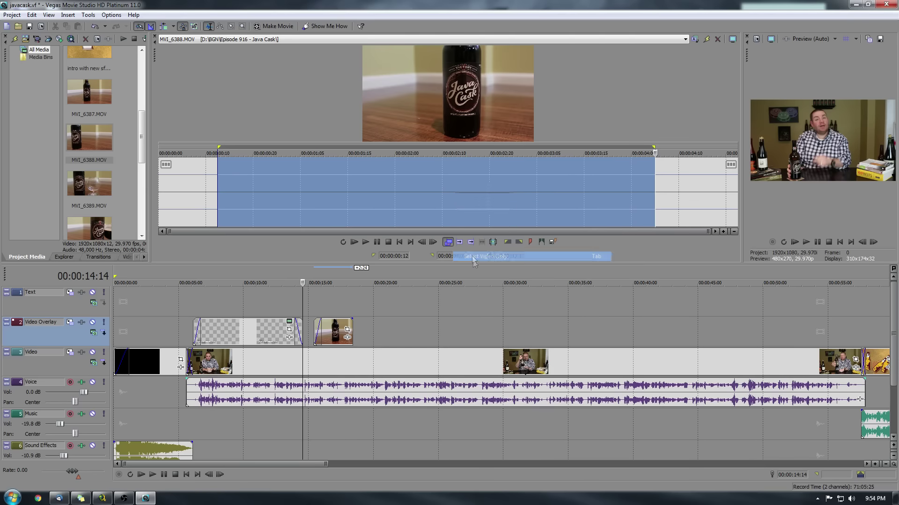
{"action": "left_click_drag", "start_coordinate": [366, 348], "coordinate": [358, 340]}
Add the 13-second video-only pour from MVI_6389.MOV, starting at 2:12, to the overlay track
{"action": "right_click", "coordinate": [75, 180]}
{"action": "left_click", "coordinate": [117, 186]}
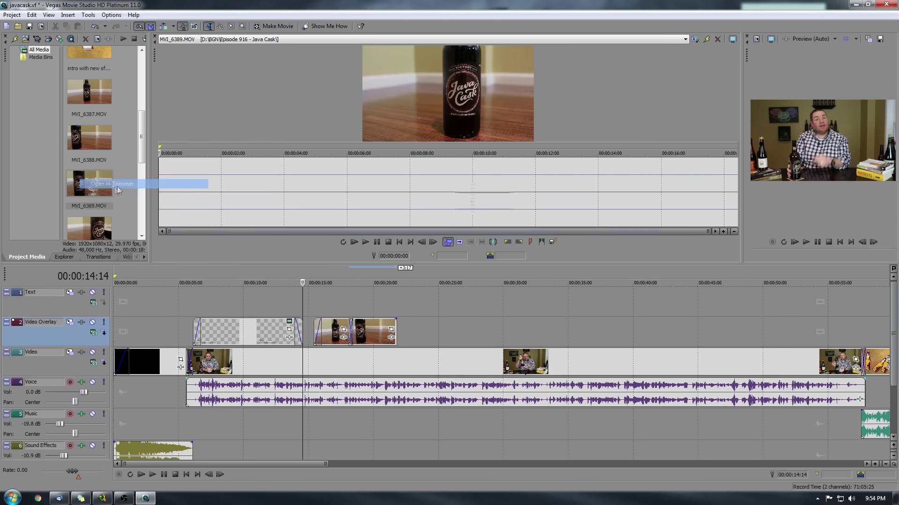
{"action": "left_click_drag", "start_coordinate": [237, 200], "coordinate": [645, 213]}
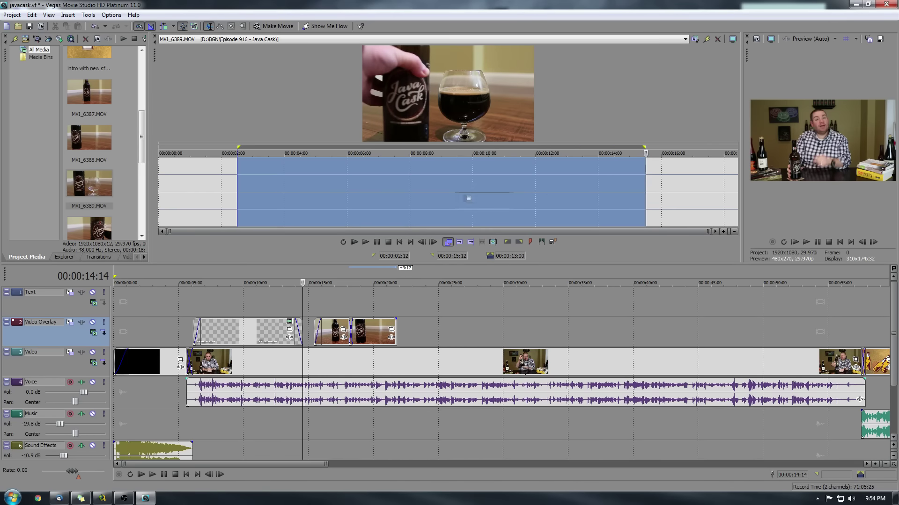
{"action": "right_click", "coordinate": [385, 188]}
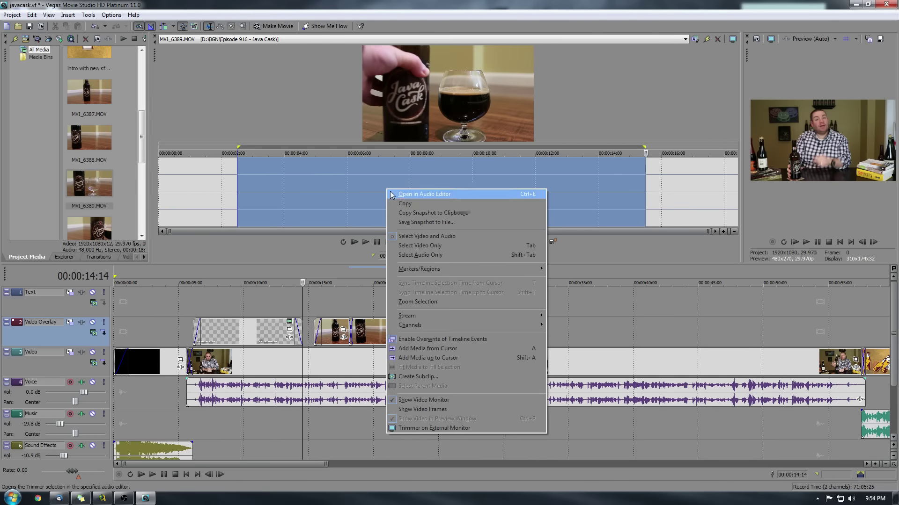
{"action": "left_click", "coordinate": [420, 245]}
{"action": "mouse_move", "coordinate": [449, 208]}
{"action": "left_mouse_down"}
{"action": "mouse_move", "coordinate": [459, 274]}
{"action": "mouse_move", "coordinate": [399, 325]}
{"action": "left_mouse_up"}
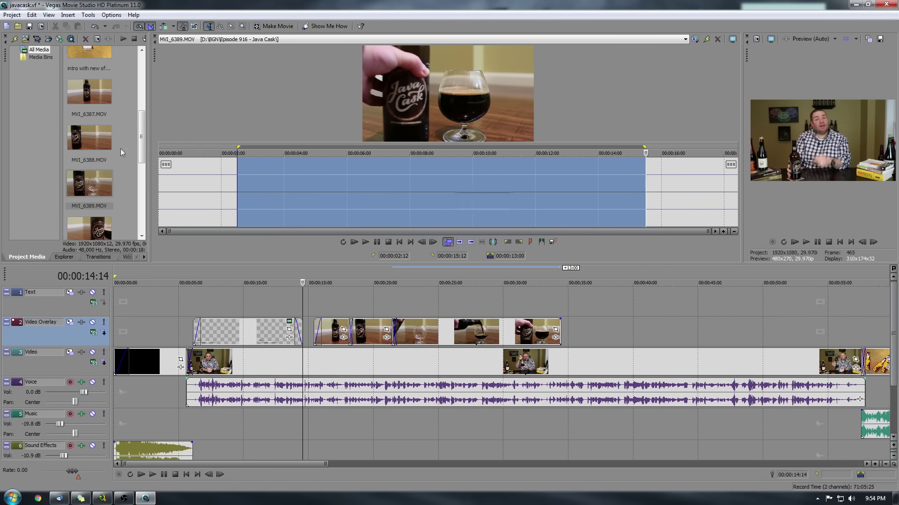
Add a four-second video-only glass shot from MVI_6390.MOV to the overlay sequence
{"action": "scroll", "coordinate": [142, 134], "scroll_direction": "down", "scroll_amount": 3}
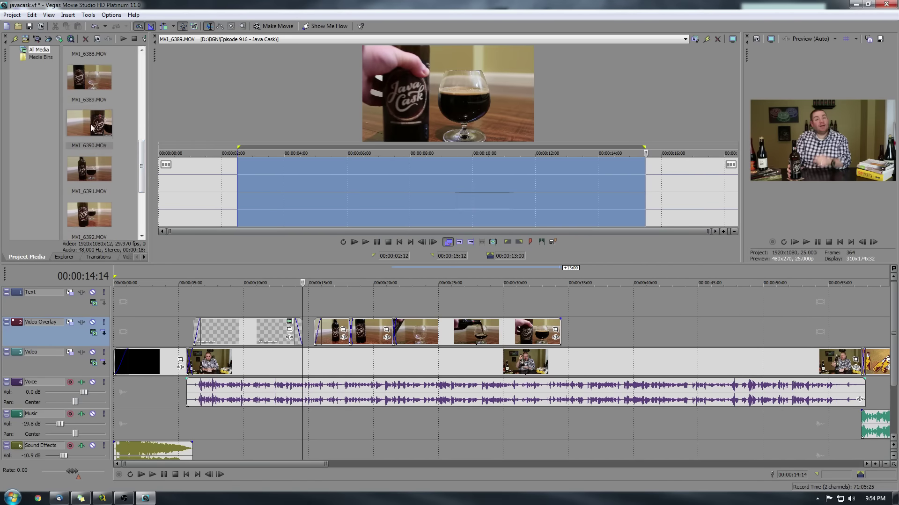
{"action": "right_click", "coordinate": [98, 130]}
{"action": "left_click", "coordinate": [98, 130]}
{"action": "left_click_drag", "start_coordinate": [262, 204], "coordinate": [637, 221]}
{"action": "right_click", "coordinate": [454, 201]}
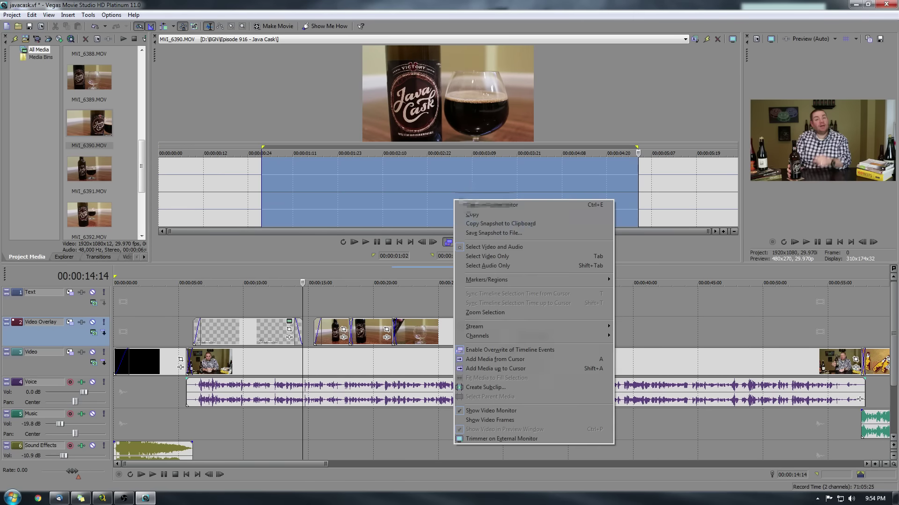
{"action": "left_click", "coordinate": [488, 260]}
{"action": "left_click_drag", "start_coordinate": [562, 215], "coordinate": [564, 331]}
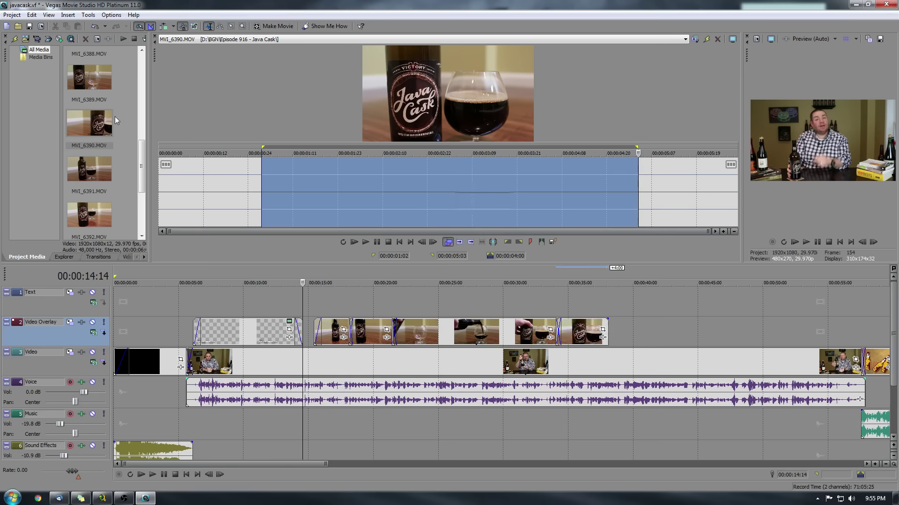
Append a 3:12 video-only range of MVI_6391.MOV, starting near 0:16, to the overlay track
{"action": "scroll", "coordinate": [131, 145], "scroll_direction": "down", "scroll_amount": 1}
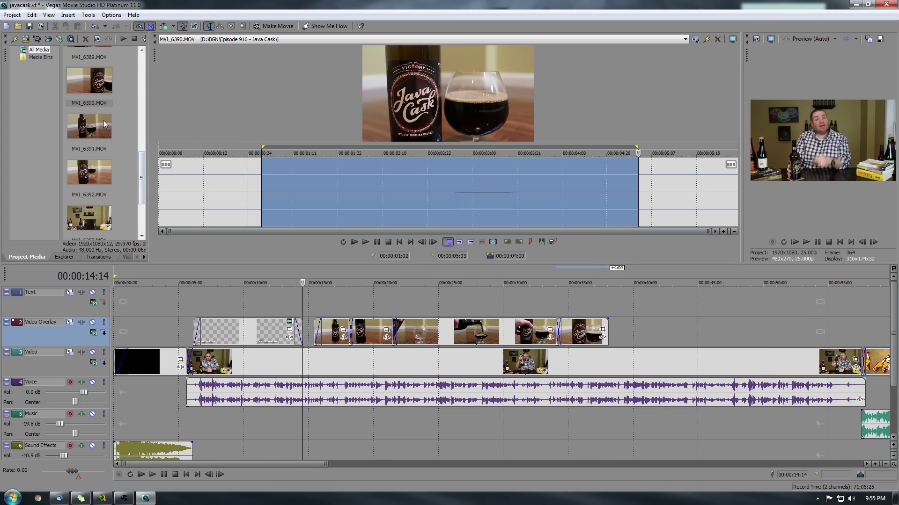
{"action": "right_click", "coordinate": [104, 123]}
{"action": "left_click", "coordinate": [107, 126]}
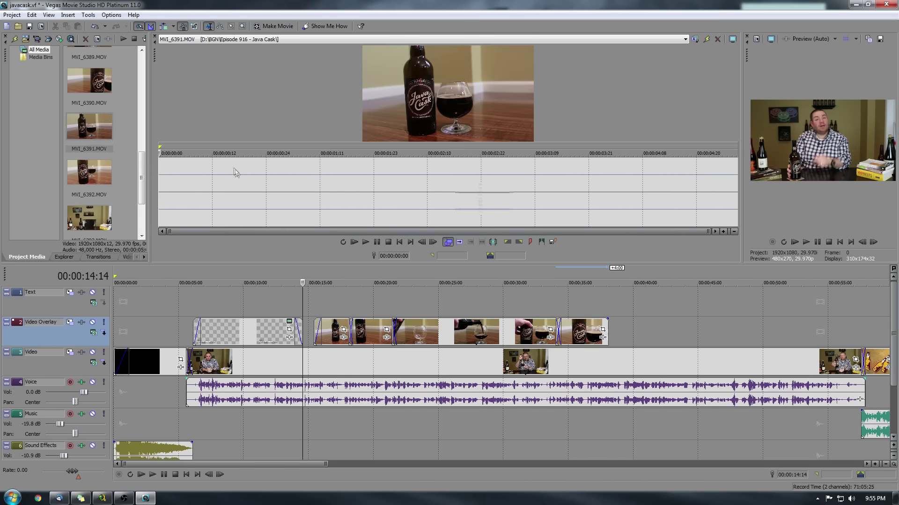
{"action": "left_click", "coordinate": [236, 177]}
{"action": "left_click_drag", "start_coordinate": [235, 177], "coordinate": [625, 175]}
{"action": "right_click", "coordinate": [433, 174]}
{"action": "left_click", "coordinate": [470, 224]}
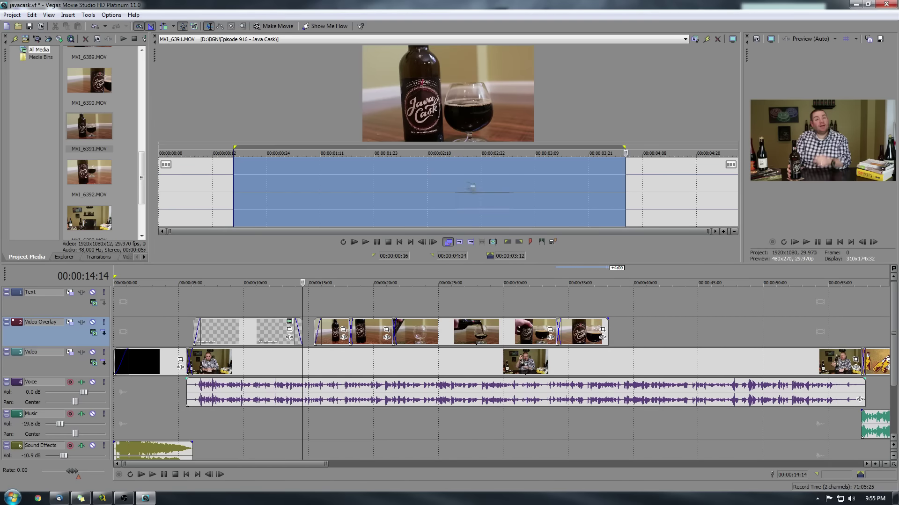
{"action": "left_click_drag", "start_coordinate": [471, 189], "coordinate": [612, 337]}
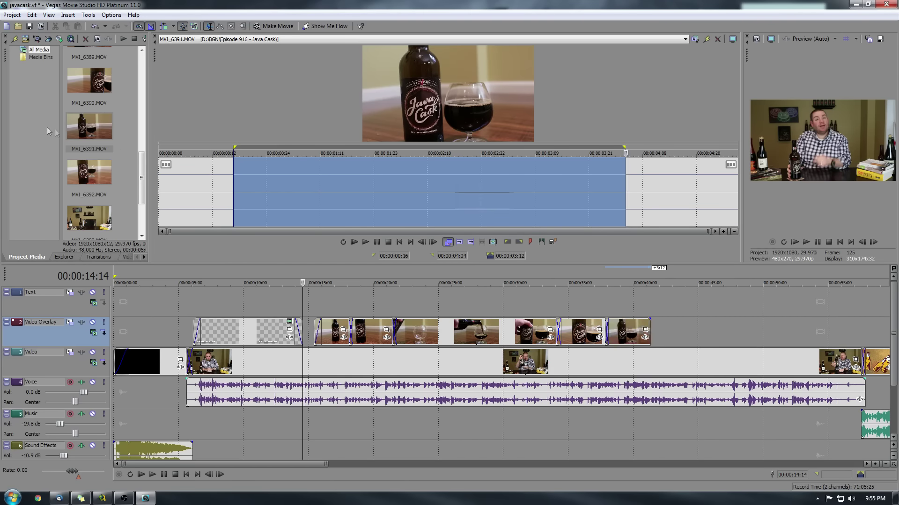
Append a 4:15 video-only range of MVI_6392.MOV starting at 1:00 and fade it out
{"action": "right_click", "coordinate": [110, 166]}
{"action": "left_click", "coordinate": [136, 169]}
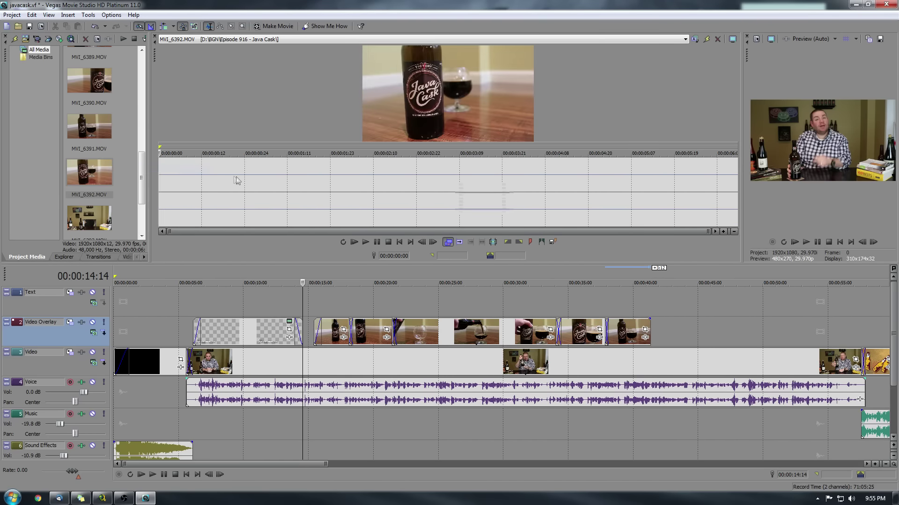
{"action": "left_click_drag", "start_coordinate": [248, 177], "coordinate": [662, 185]}
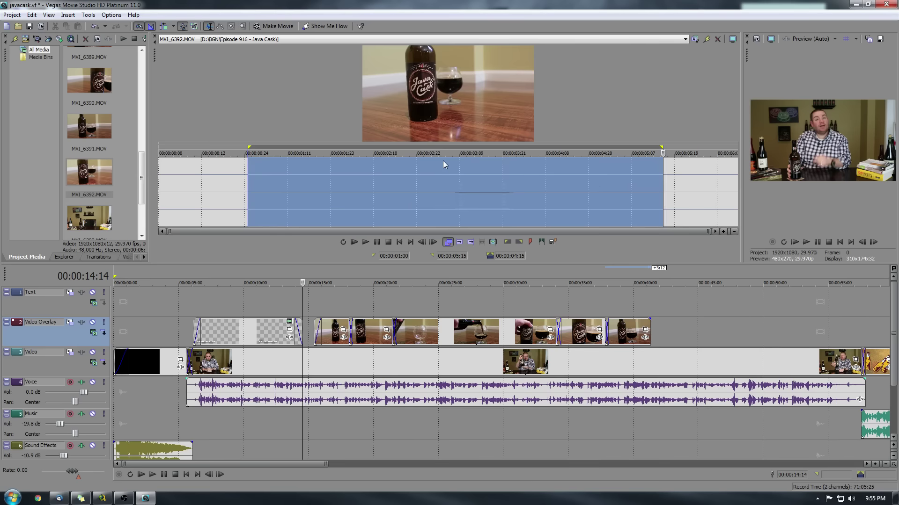
{"action": "right_click", "coordinate": [442, 161]}
{"action": "left_click", "coordinate": [478, 214]}
{"action": "left_click_drag", "start_coordinate": [366, 183], "coordinate": [715, 317]}
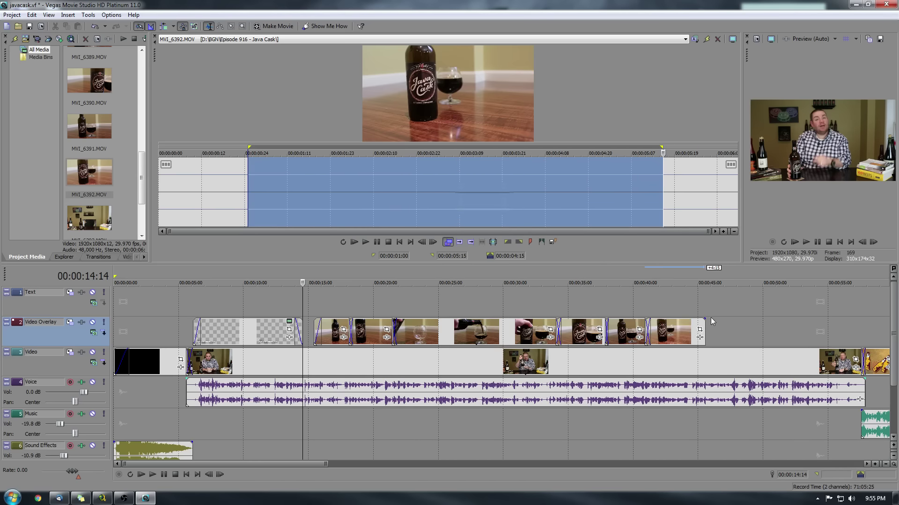
{"action": "left_click_drag", "start_coordinate": [708, 319], "coordinate": [699, 319]}
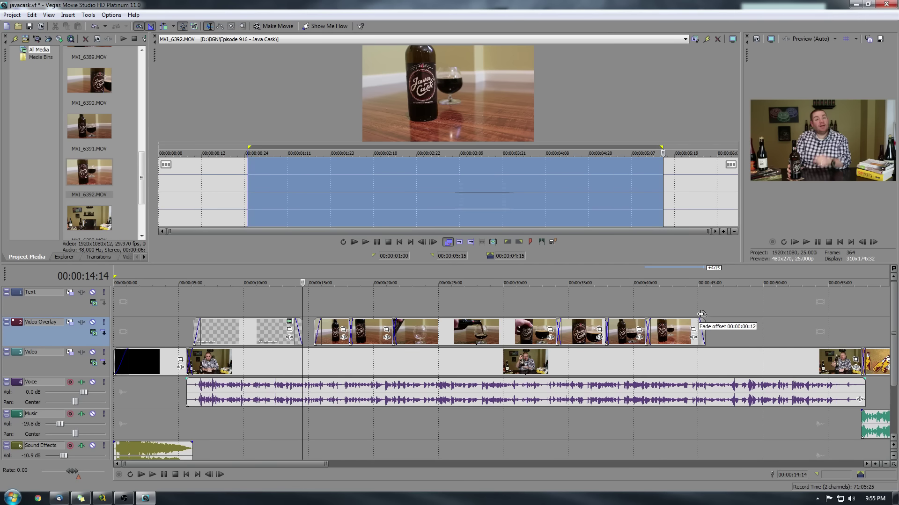
{"action": "left_click", "coordinate": [258, 312]}
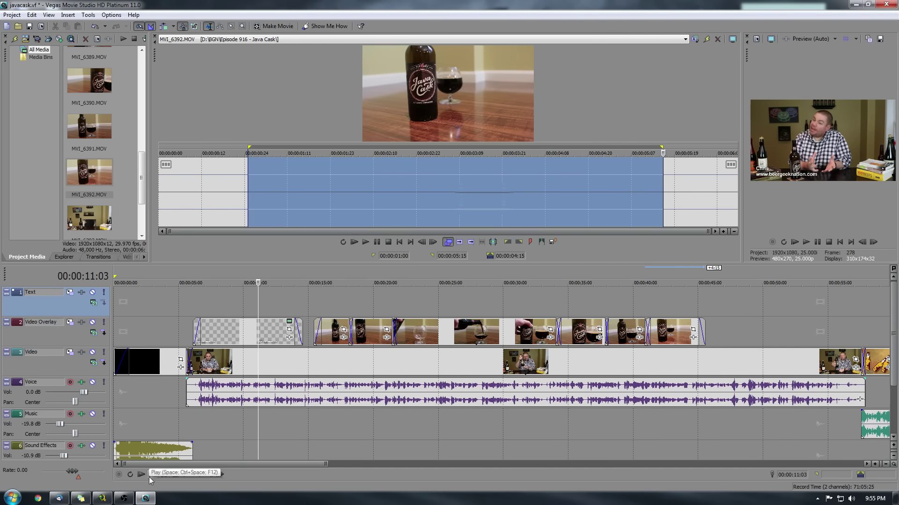
{"action": "key", "text": "space"}
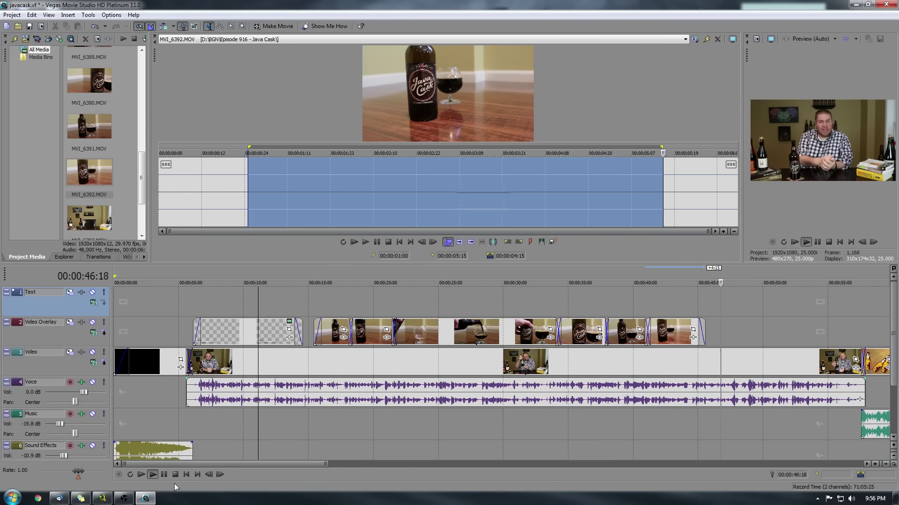
{"action": "left_click", "coordinate": [175, 474]}
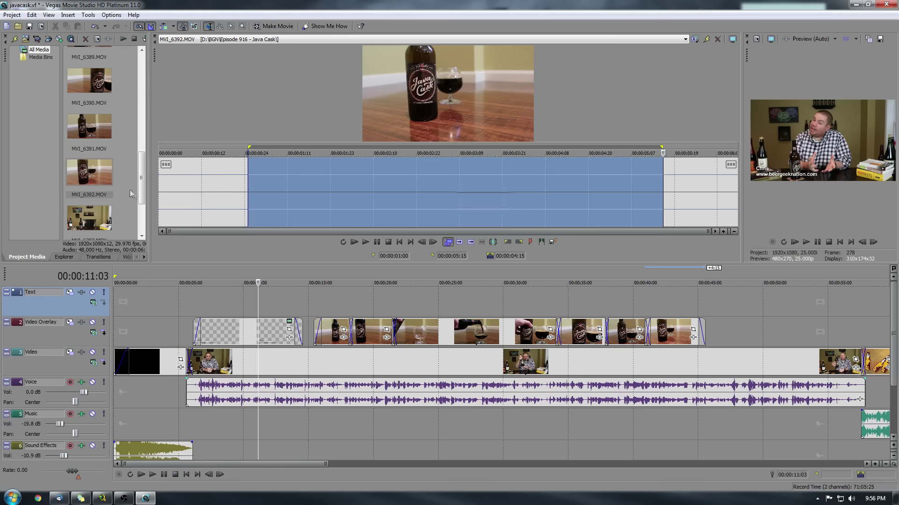
{"action": "scroll", "coordinate": [141, 195], "scroll_direction": "up", "scroll_amount": 1}
{"action": "left_click_drag", "start_coordinate": [141, 194], "coordinate": [137, 120]}
Place BGNLogo-Final.gif on the Text track around 0:08 and enlarge the video preview
{"action": "left_click", "coordinate": [84, 139]}
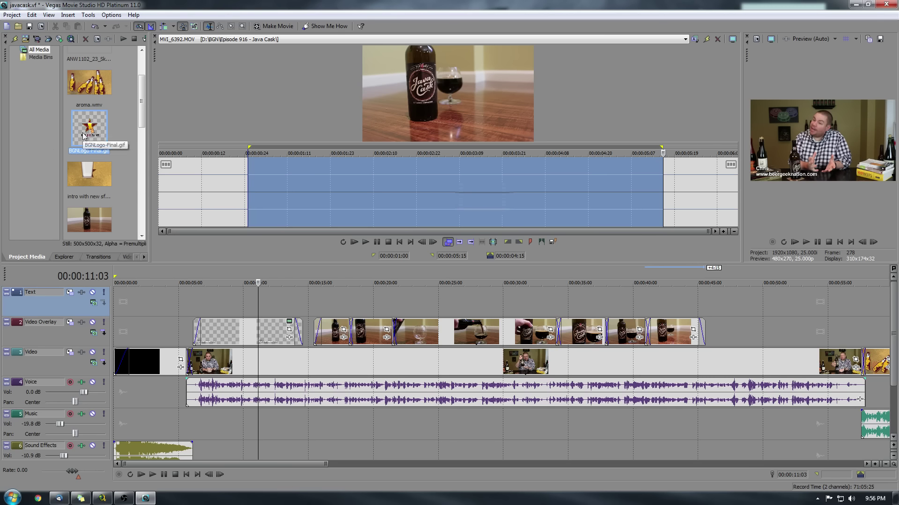
{"action": "left_click_drag", "start_coordinate": [82, 132], "coordinate": [195, 304]}
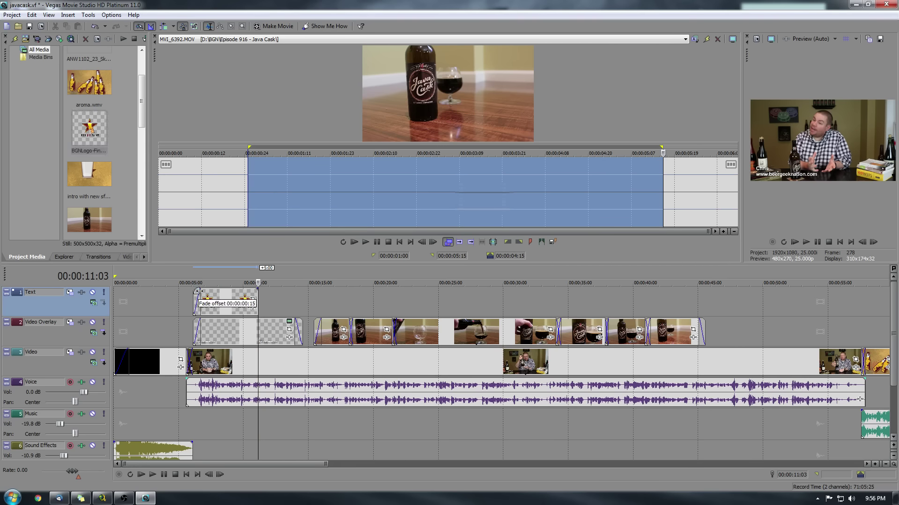
{"action": "left_click", "coordinate": [223, 307]}
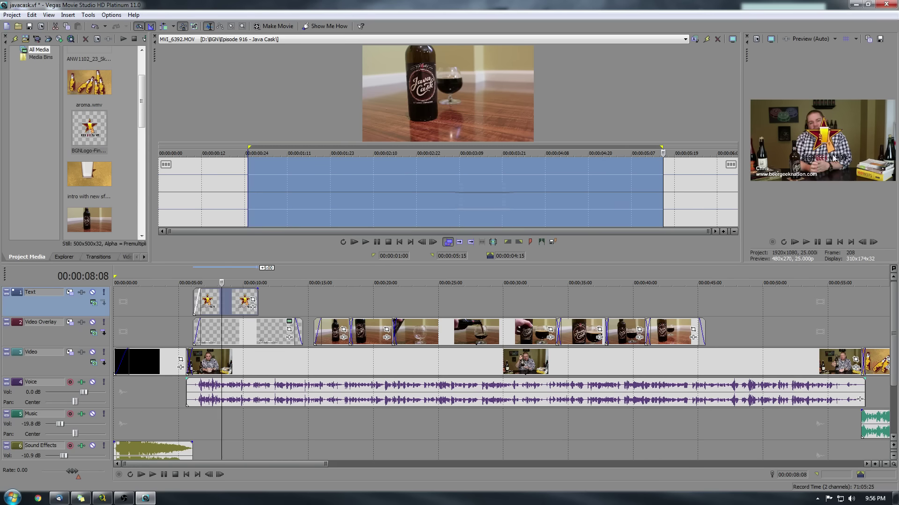
{"action": "left_click_drag", "start_coordinate": [746, 163], "coordinate": [519, 187]}
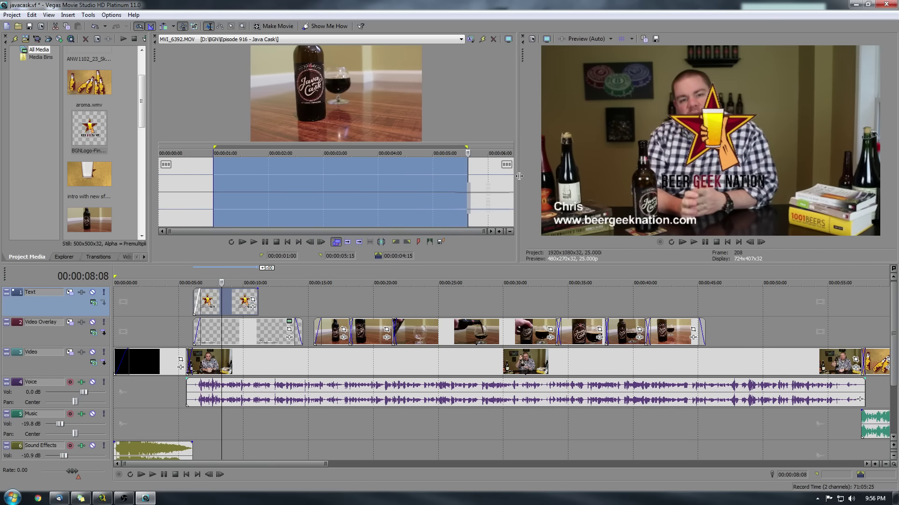
In the logo's Event Pan/Crop, set workspace zoom to 12.5 and enlarge the crop frame
{"action": "left_click", "coordinate": [253, 301]}
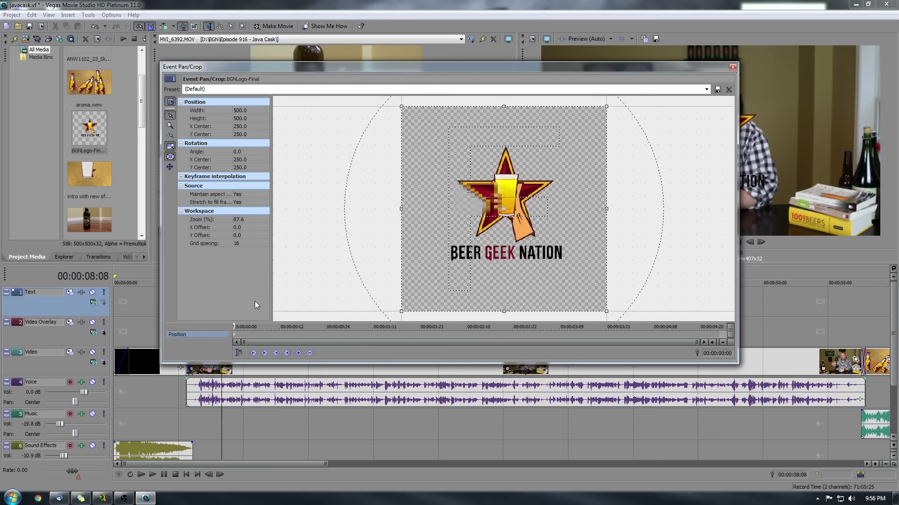
{"action": "left_click", "coordinate": [239, 222]}
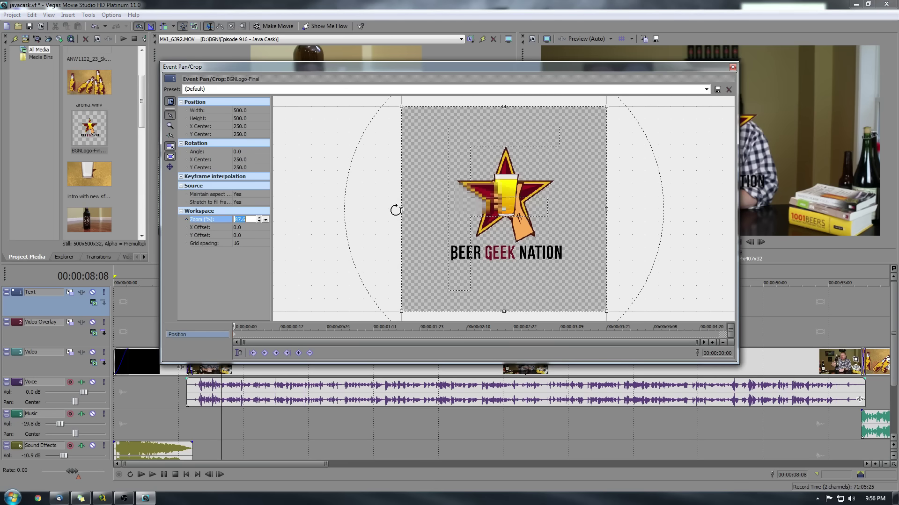
{"action": "type", "text": "12.5"}
{"action": "key", "text": "Return"}
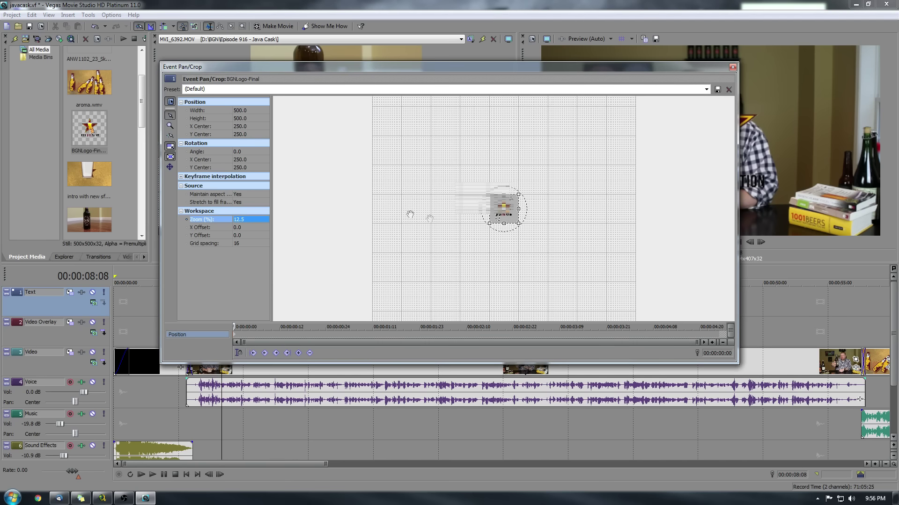
{"action": "left_click_drag", "start_coordinate": [711, 66], "coordinate": [634, 111]}
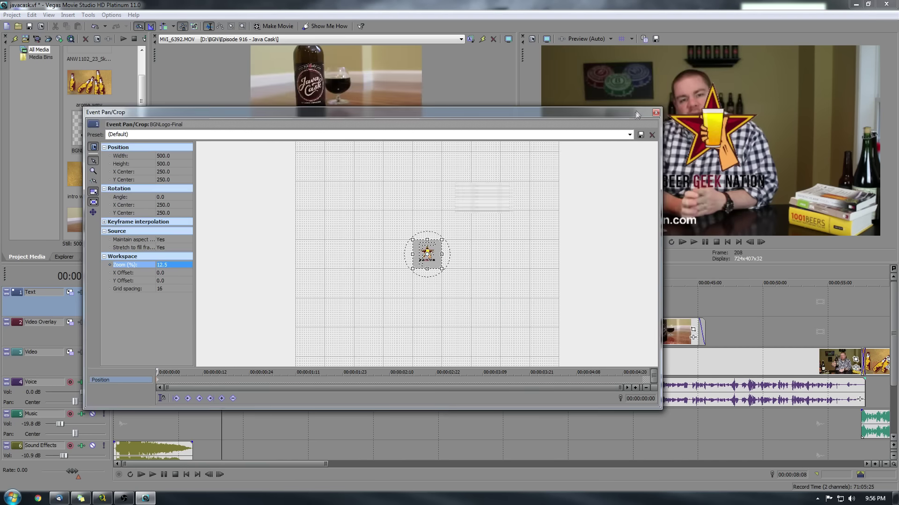
{"action": "left_click_drag", "start_coordinate": [442, 239], "coordinate": [632, 185]}
{"action": "left_click_drag", "start_coordinate": [447, 301], "coordinate": [471, 289]}
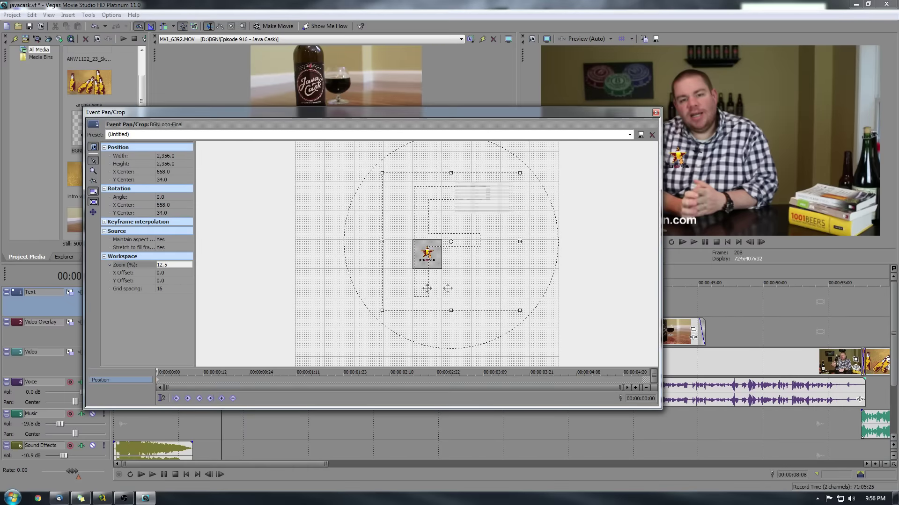
Apply the 16:9 Widescreen TV preset, then resize and shift the frame so the logo sits top-left
{"action": "left_click", "coordinate": [223, 134]}
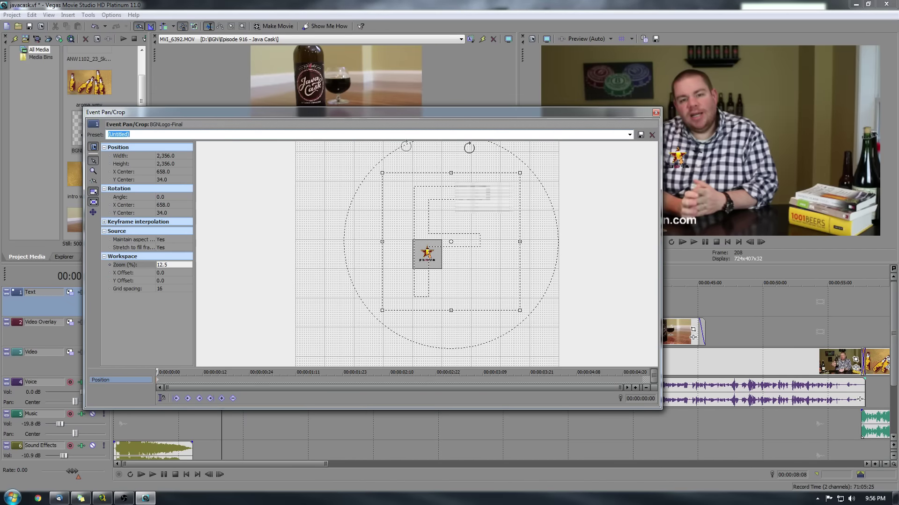
{"action": "left_click", "coordinate": [629, 136]}
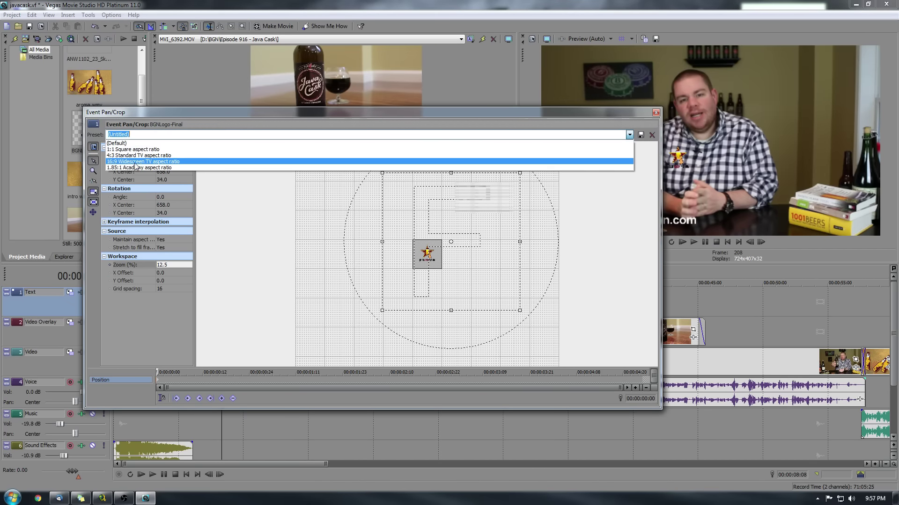
{"action": "left_click", "coordinate": [136, 162]}
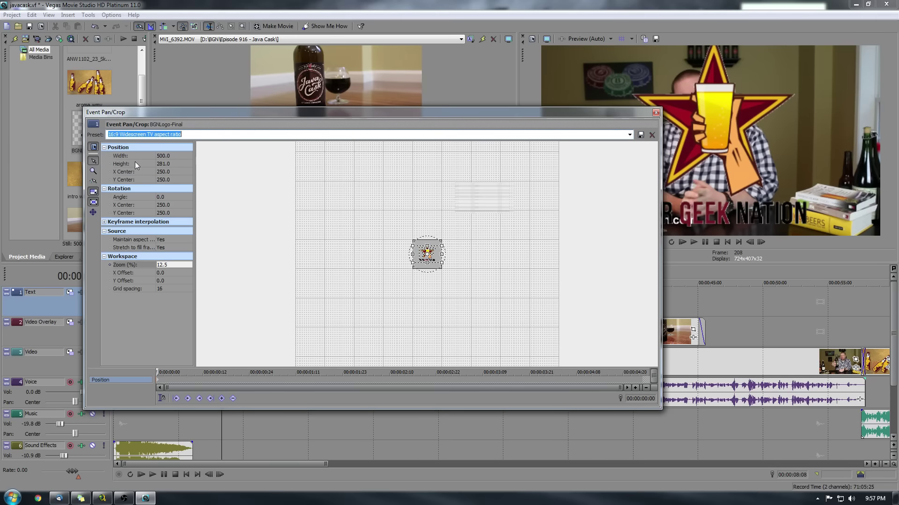
{"action": "left_click", "coordinate": [167, 265]}
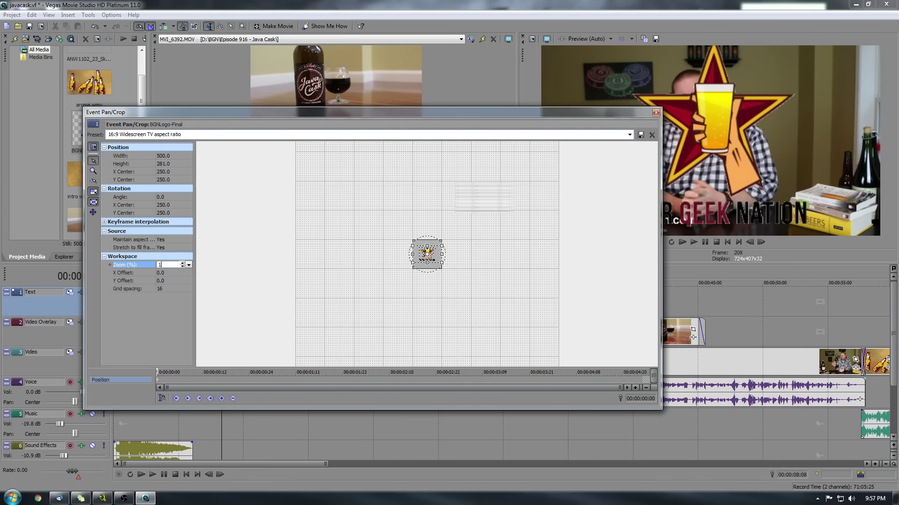
{"action": "key", "text": "Return"}
{"action": "left_click_drag", "start_coordinate": [441, 247], "coordinate": [544, 188]}
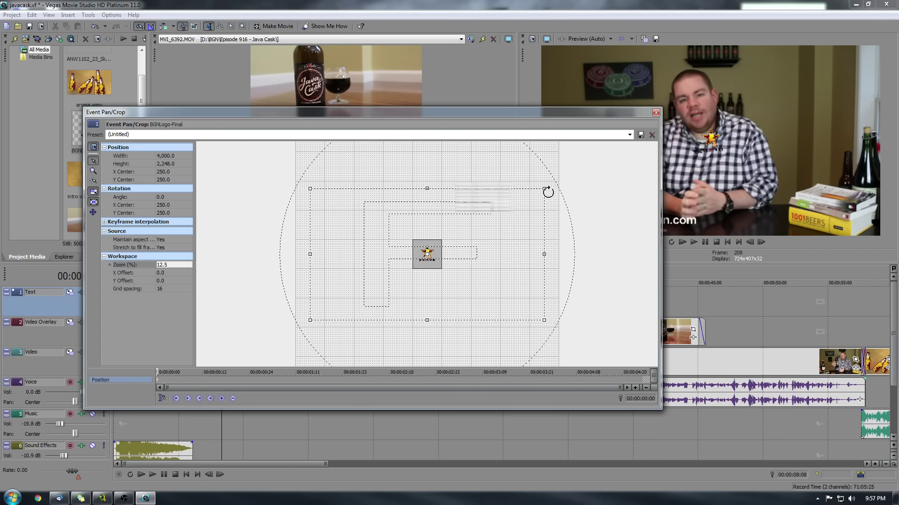
{"action": "left_click_drag", "start_coordinate": [495, 267], "coordinate": [604, 323]}
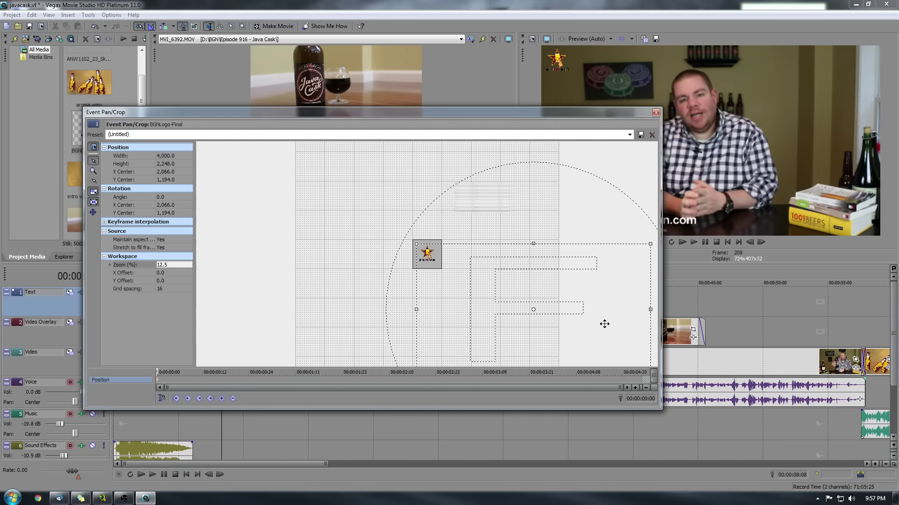
Extend the logo event to the episode's end and play back from 00:03:34:02 to check it
{"action": "left_click", "coordinate": [656, 113]}
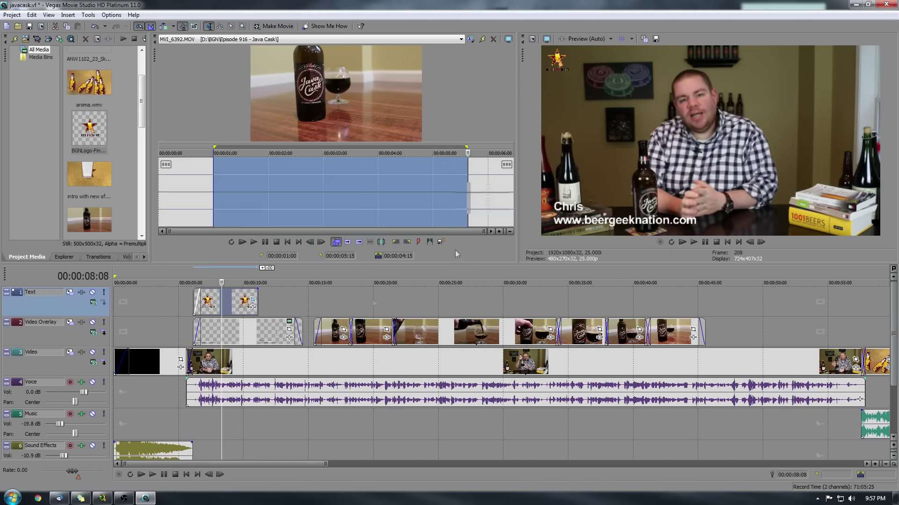
{"action": "left_click_drag", "start_coordinate": [846, 268], "coordinate": [589, 304]}
{"action": "left_click", "coordinate": [490, 314]}
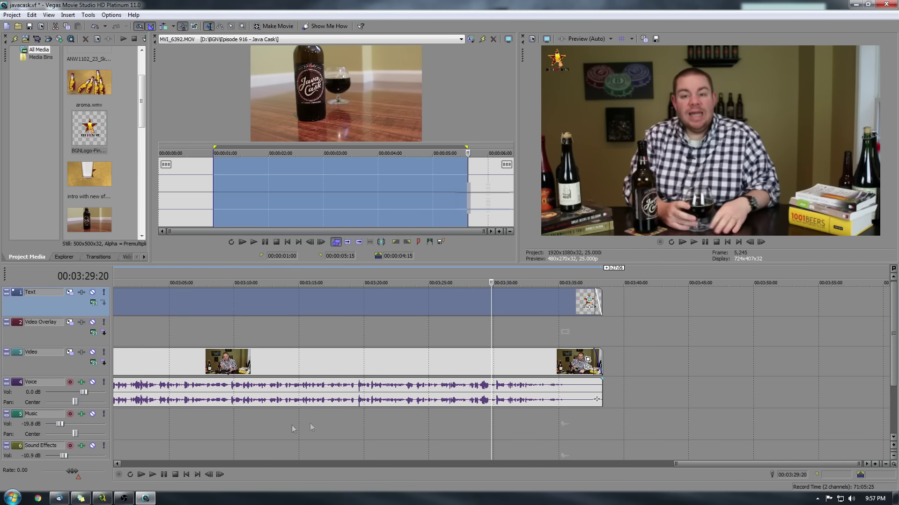
{"action": "left_click", "coordinate": [545, 310]}
{"action": "left_click", "coordinate": [156, 476]}
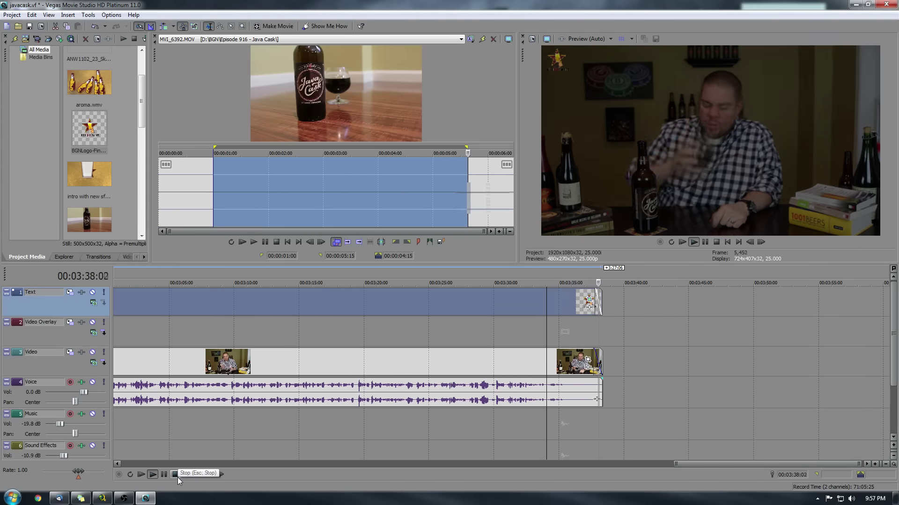
{"action": "left_click", "coordinate": [177, 476]}
{"action": "left_click_drag", "start_coordinate": [521, 117], "coordinate": [775, 117]}
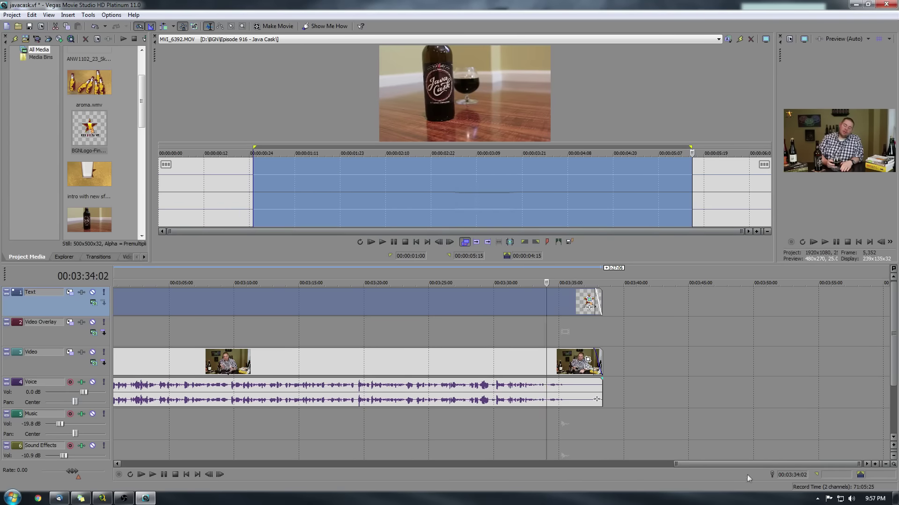
{"action": "left_click_drag", "start_coordinate": [748, 463], "coordinate": [150, 441]}
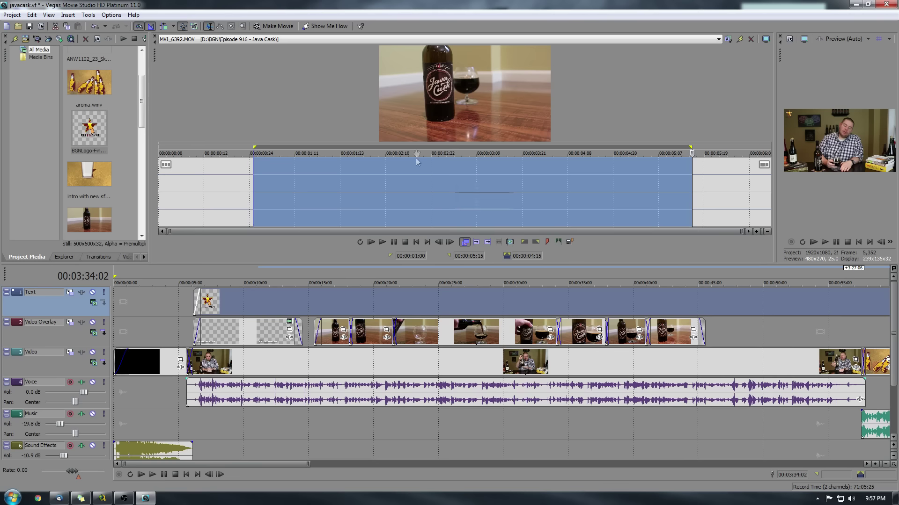
Select all events on the timeline
{"action": "left_click", "coordinate": [32, 15]}
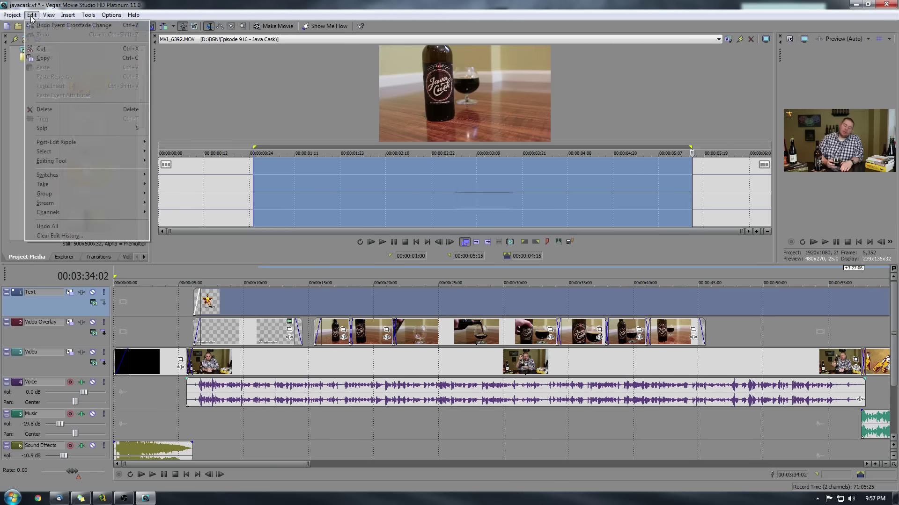
{"action": "mouse_move", "coordinate": [138, 153]}
{"action": "left_click", "coordinate": [168, 153]}
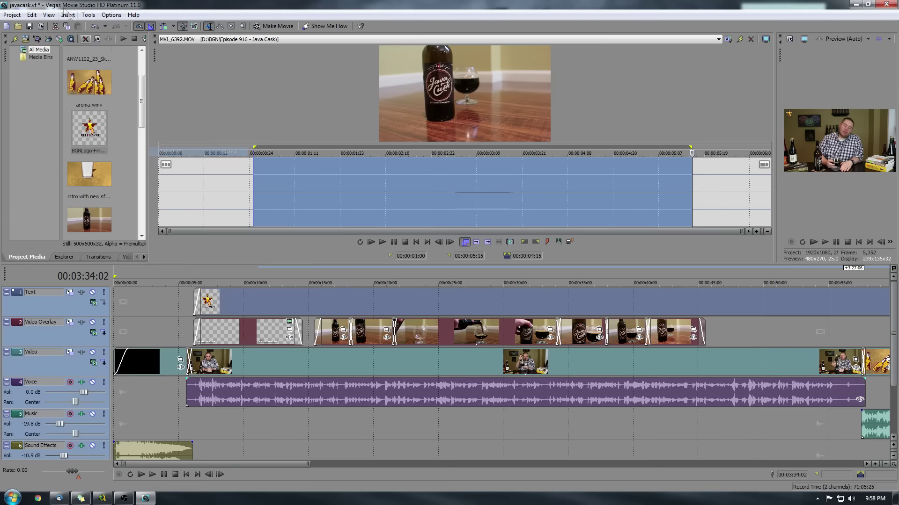
Make the movie to hard drive, saving it as javacask.mp4 in the Episode 916 - Java Cask folder
{"action": "left_click", "coordinate": [12, 14]}
{"action": "left_click", "coordinate": [30, 78]}
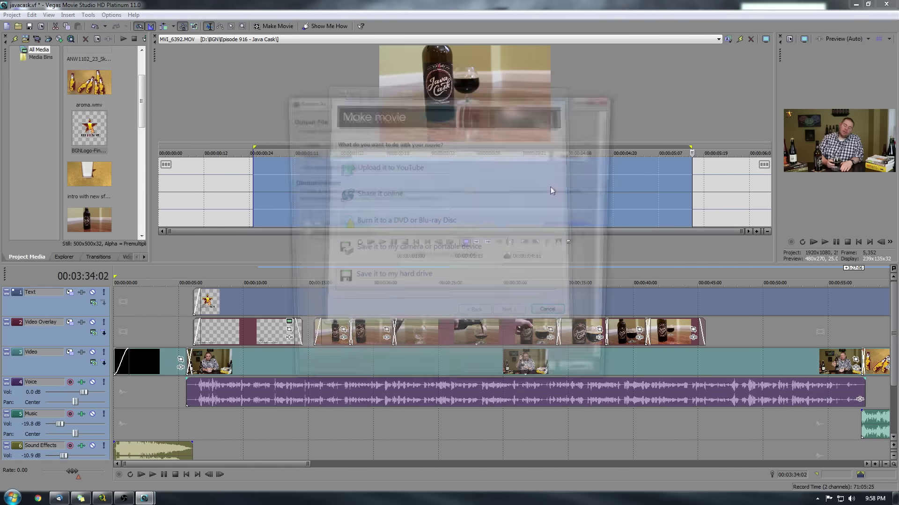
{"action": "left_click", "coordinate": [571, 155]}
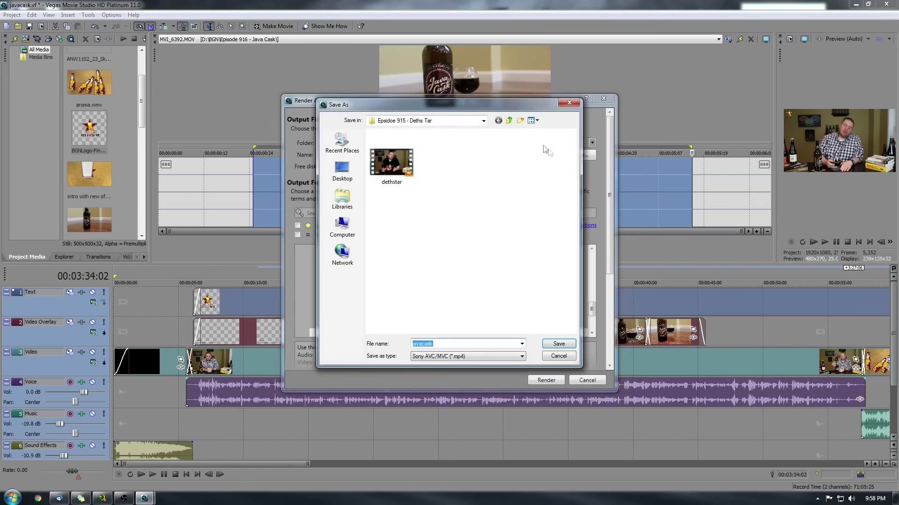
{"action": "left_click", "coordinate": [509, 121]}
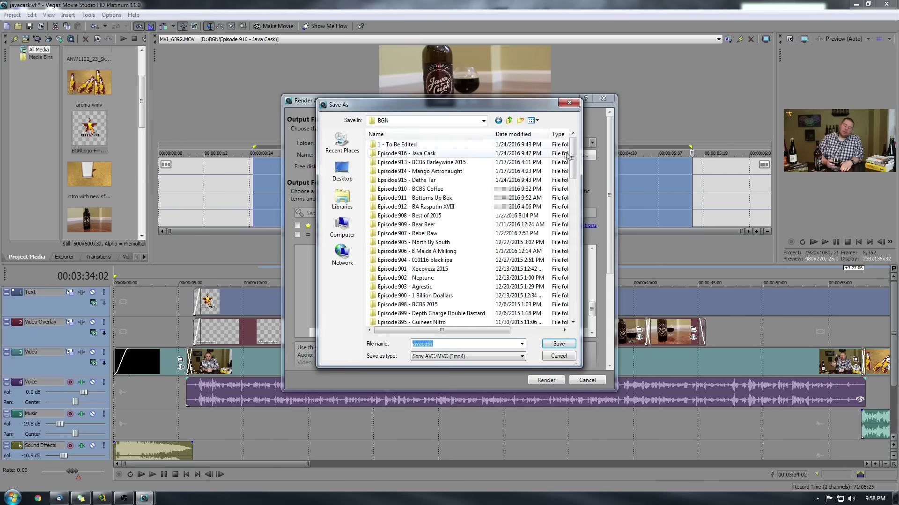
{"action": "double_click", "coordinate": [418, 154]}
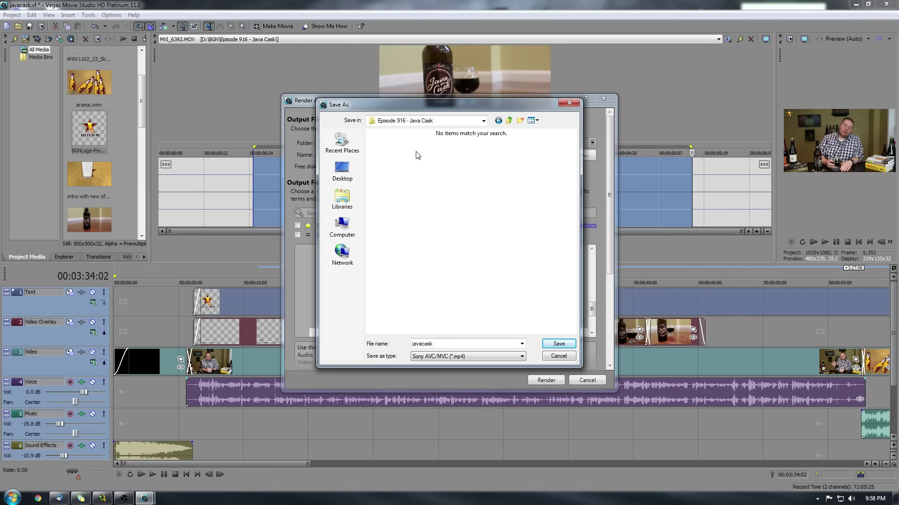
{"action": "left_click", "coordinate": [555, 346]}
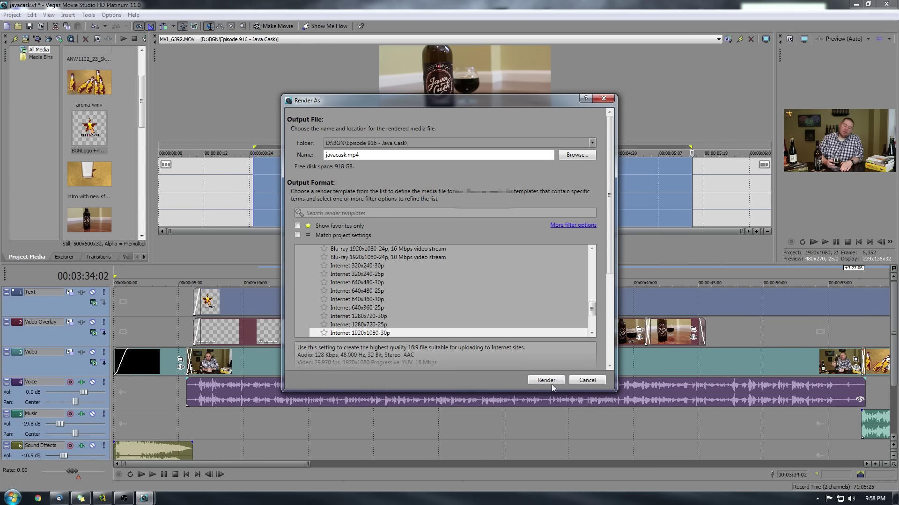